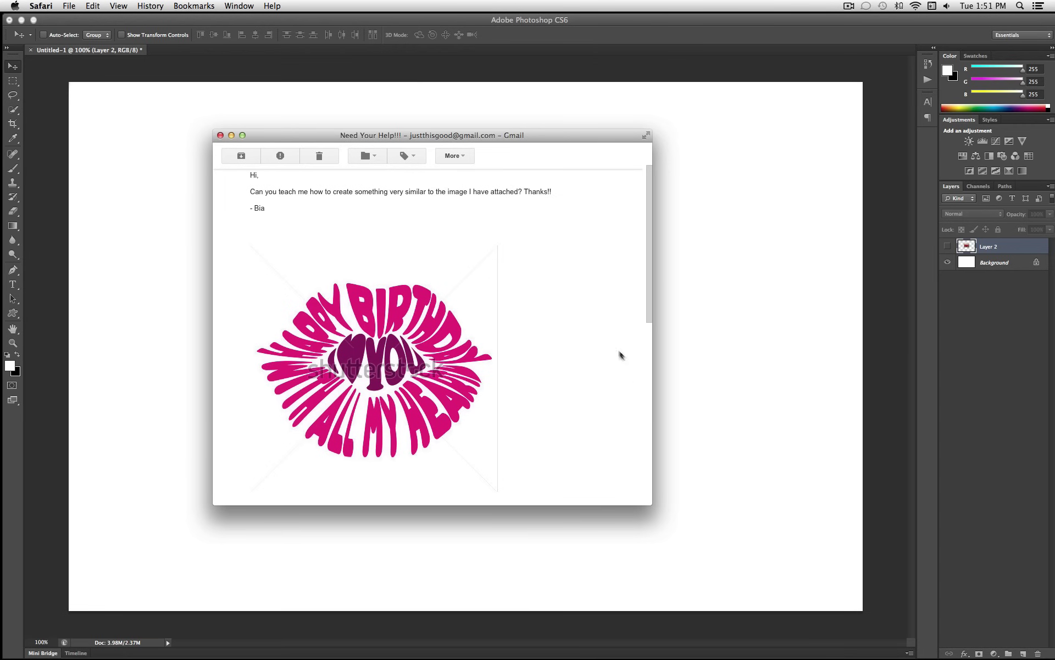
Step: Close the Gmail message with the sample lips lettering to reveal the Photoshop canvas
mouse_move(492, 436)
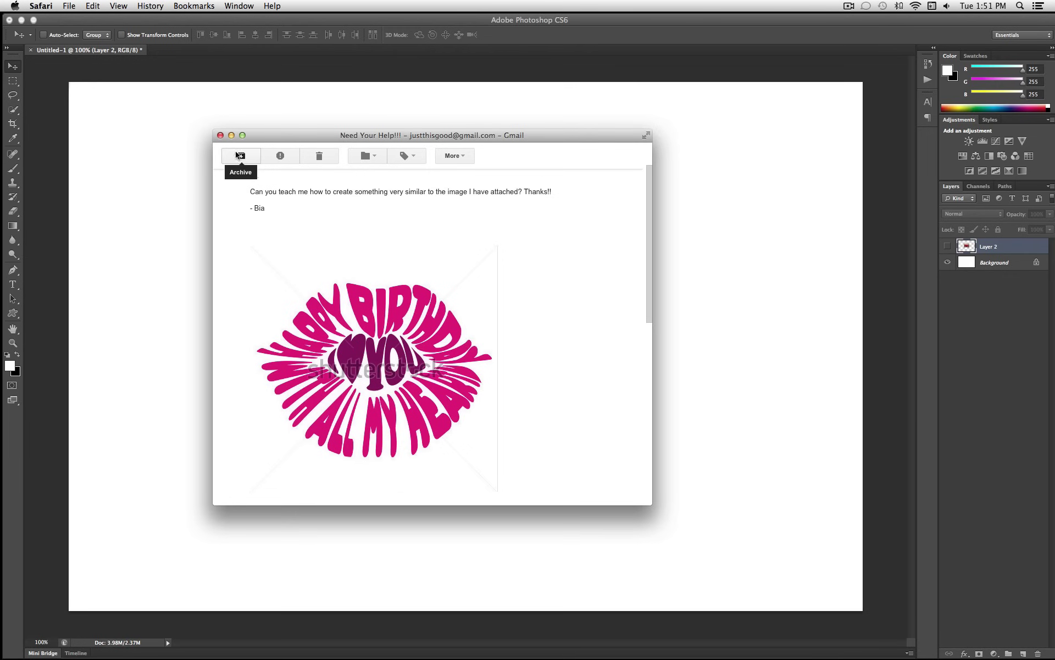
left_click(220, 135)
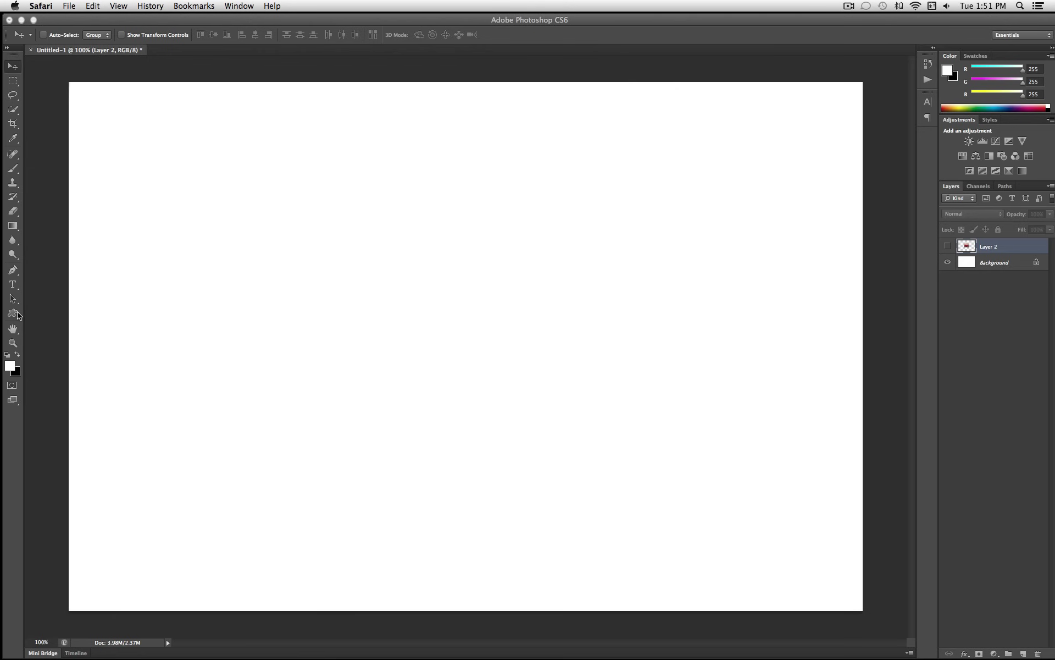
Step: Bring Photoshop forward and browse the shape tools and custom shape presets
left_click(16, 273)
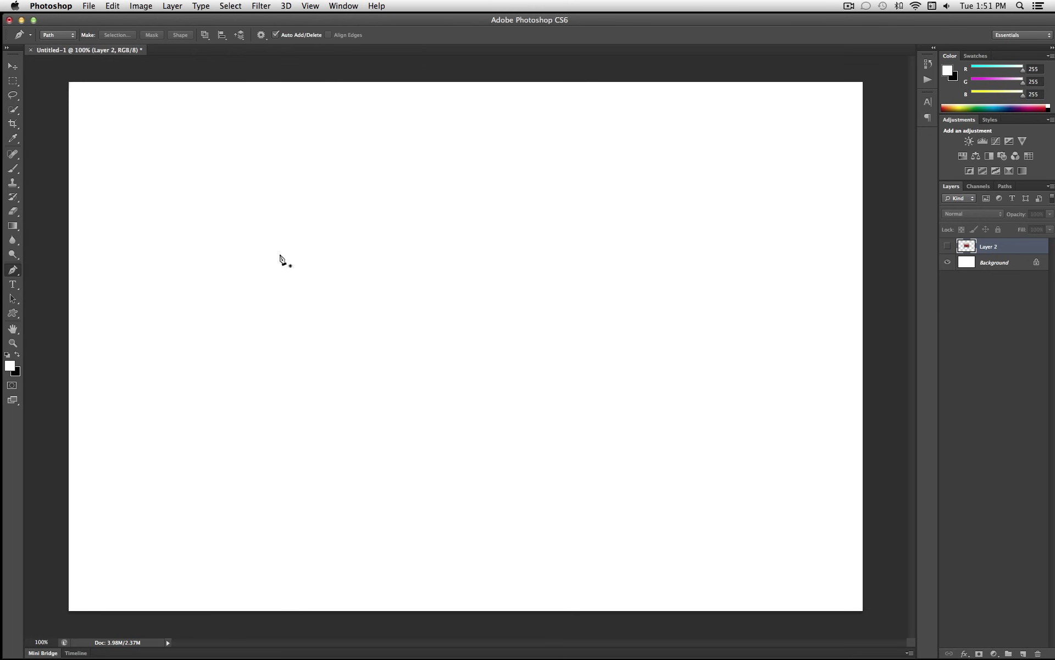
left_click(14, 313)
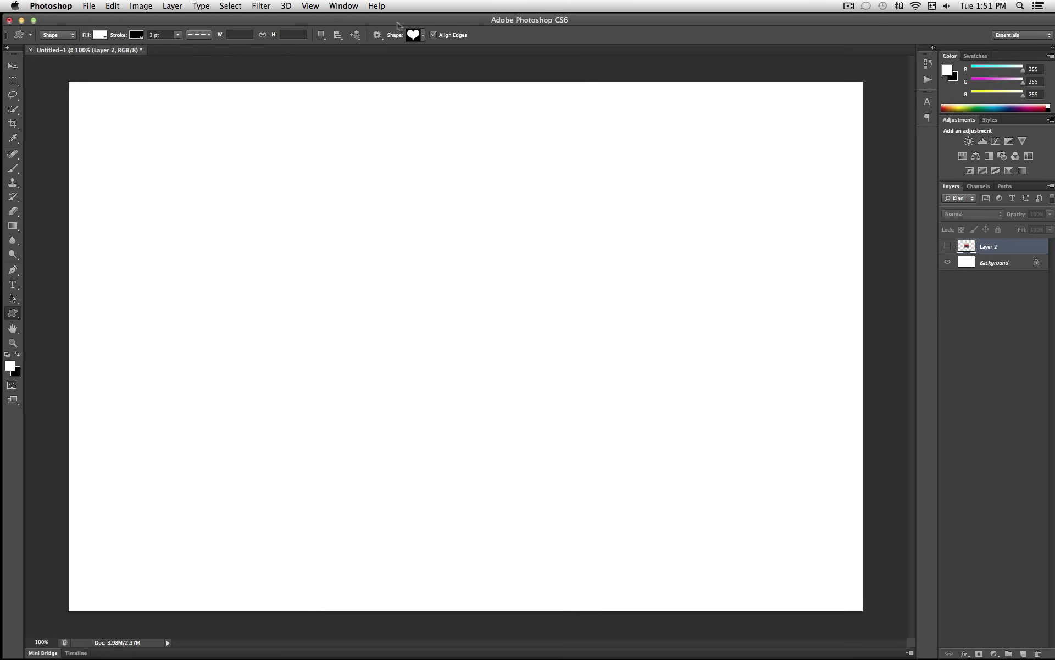
left_click(20, 320)
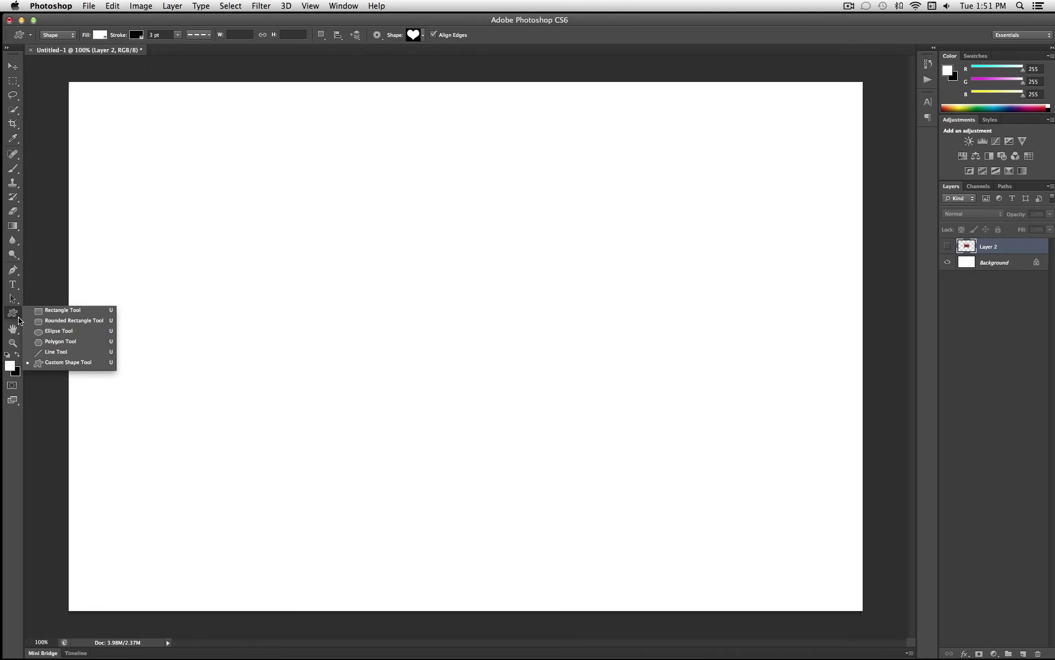
left_click(63, 361)
left_click(421, 36)
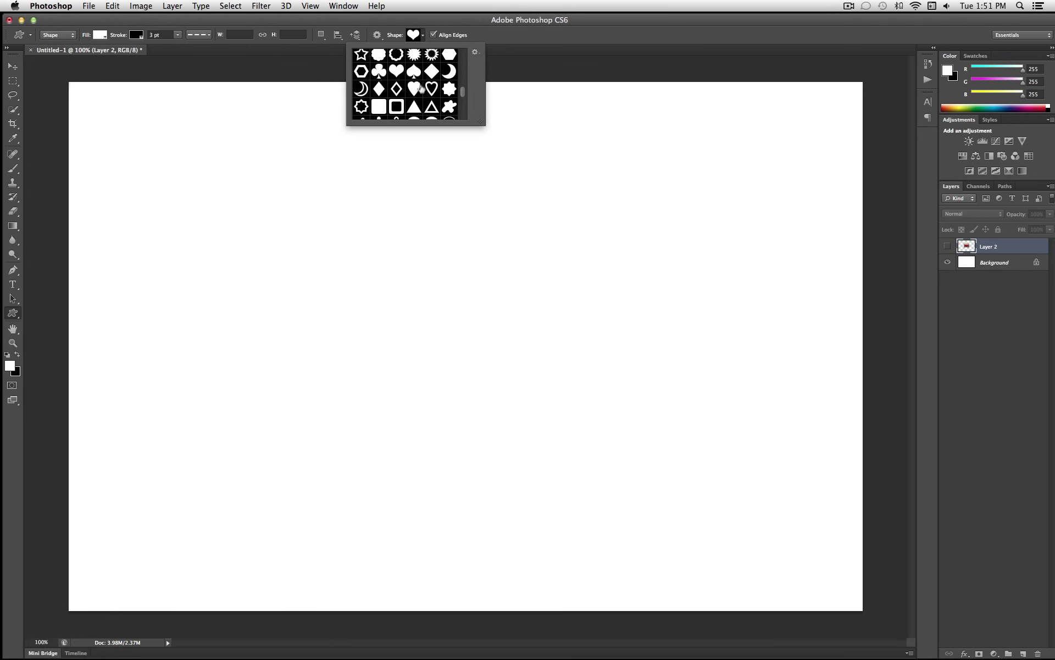
left_click(423, 38)
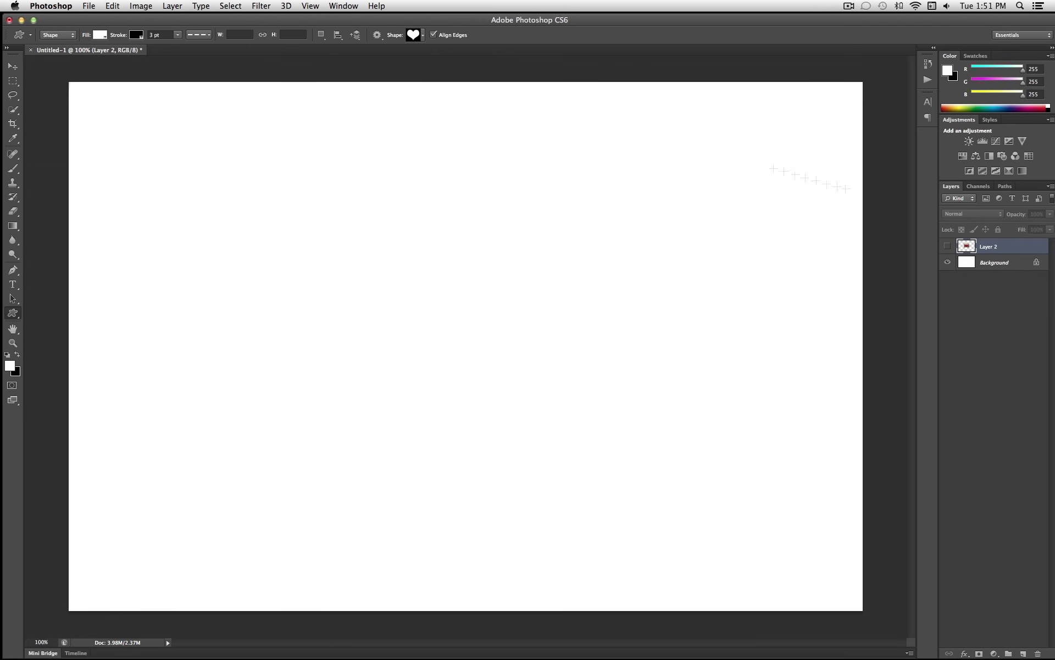
Step: Show the lips photo layer (Layer 2) and fade it to 63% opacity
left_click(947, 247)
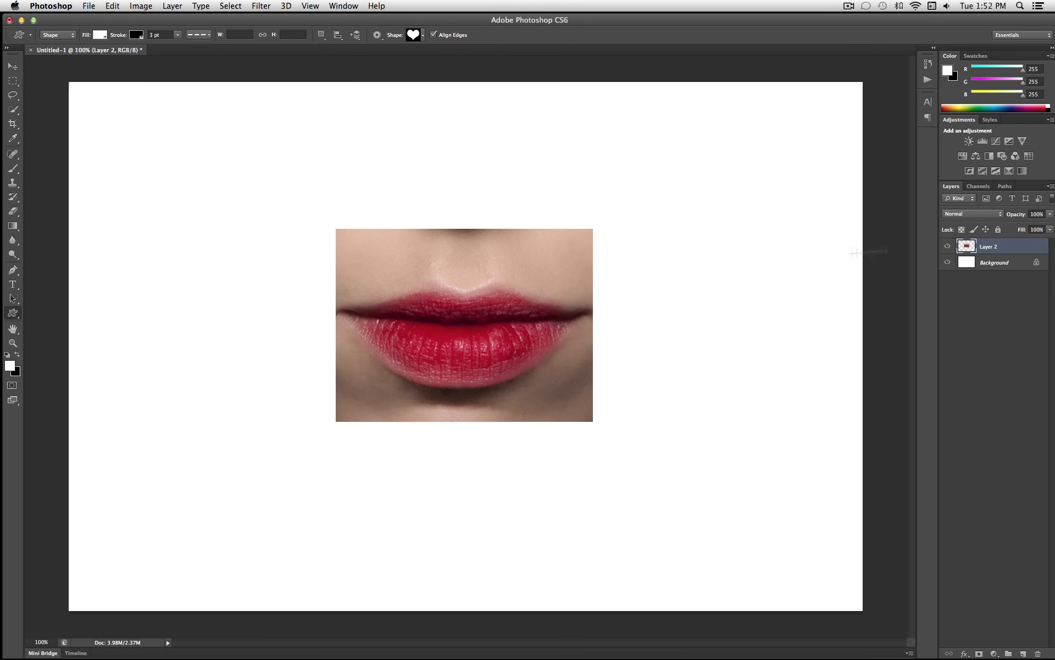
left_click(1050, 214)
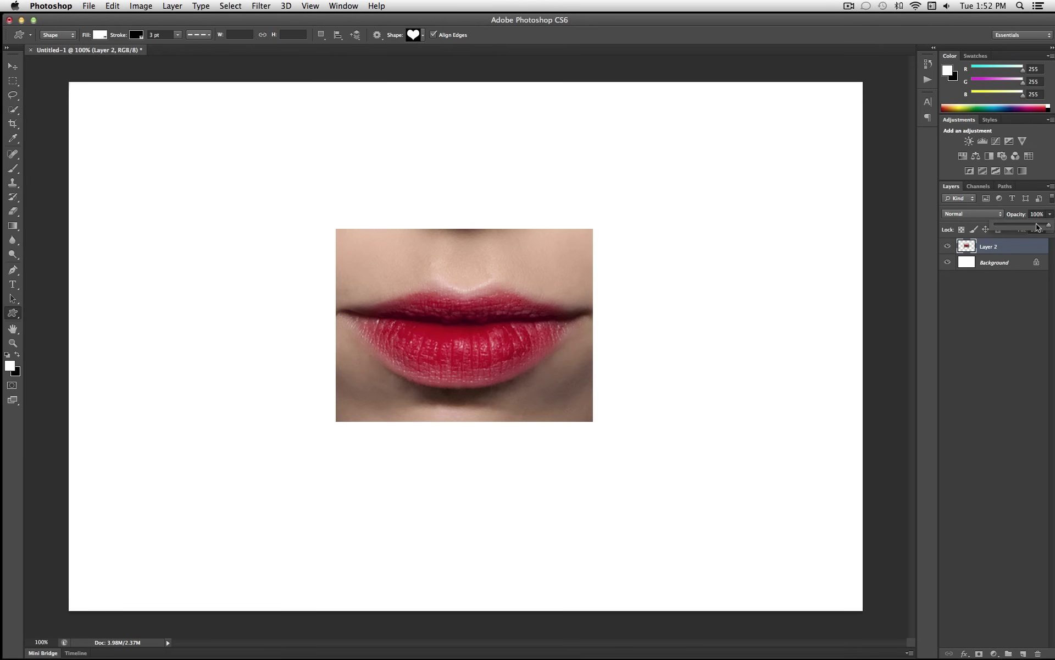
left_click_drag(1036, 227, 1030, 227)
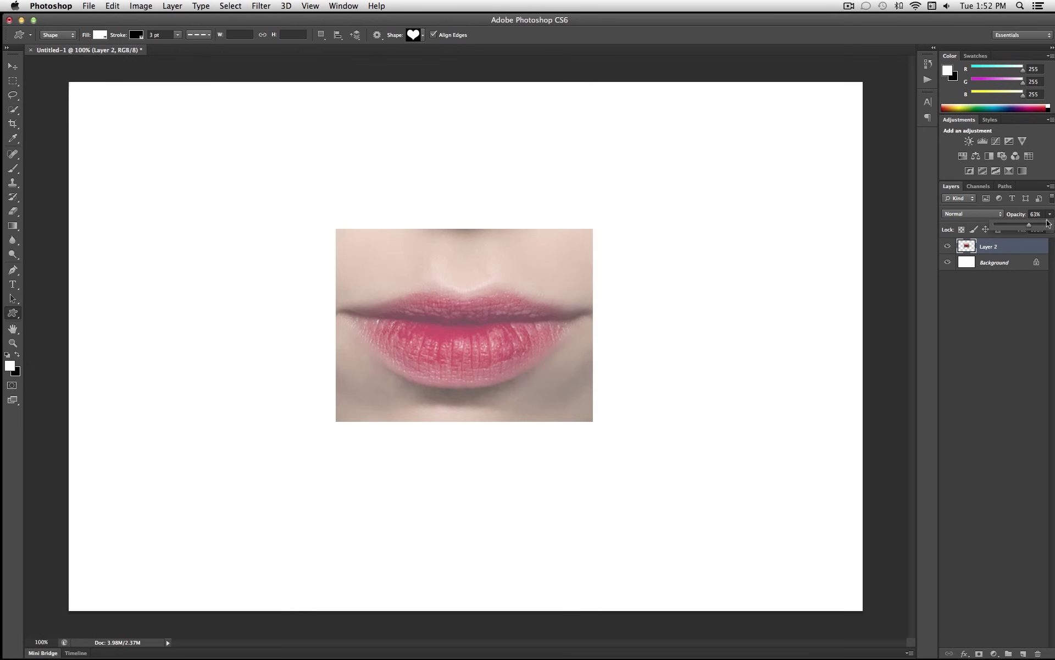
left_click(1050, 214)
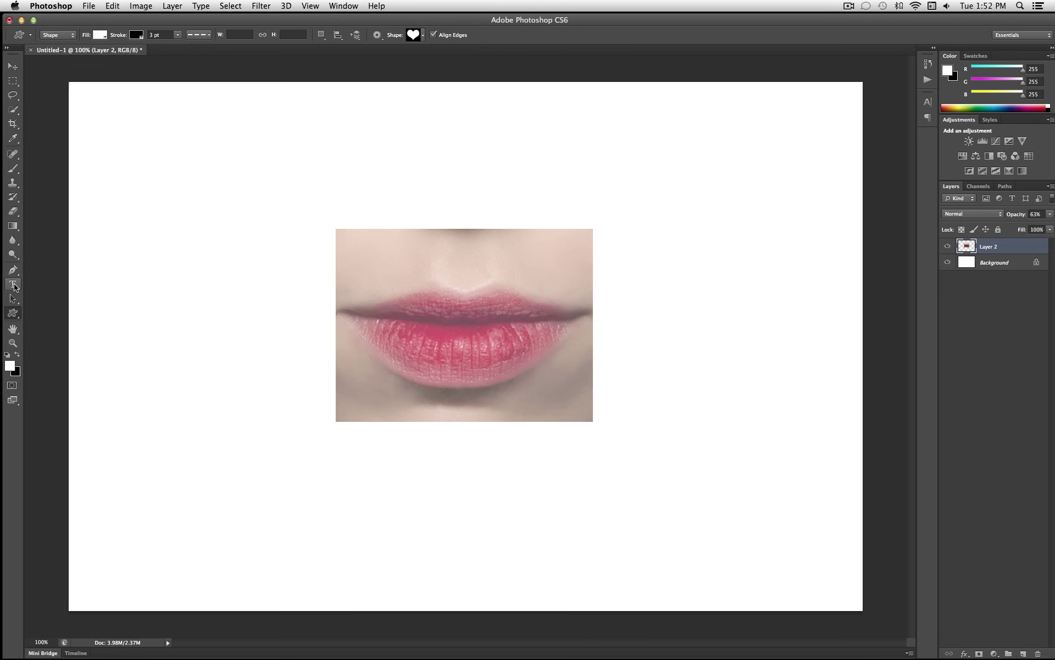
Step: Select the Horizontal Type Tool with the Impact font
left_click_drag(14, 286, 63, 283)
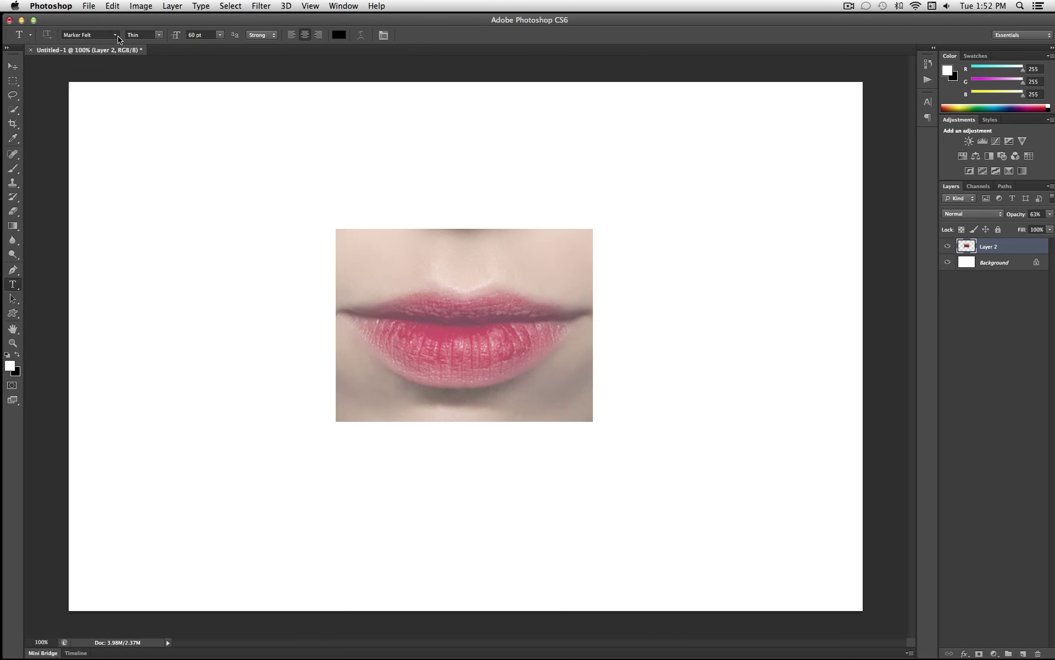
left_click(118, 37)
scroll(170, 123, "up", 10)
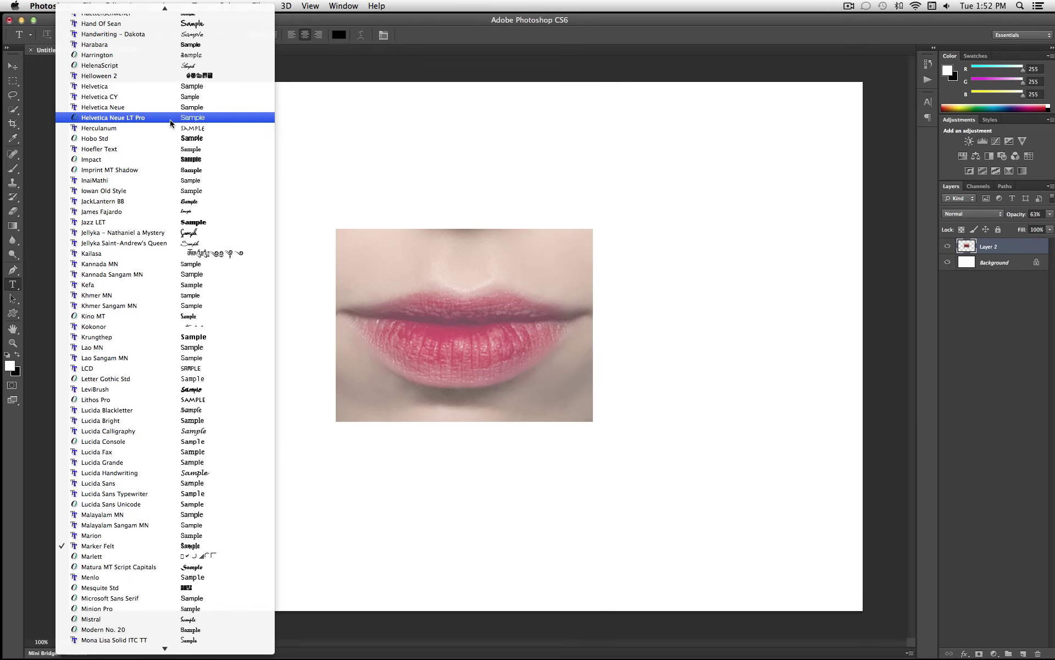
left_click(211, 161)
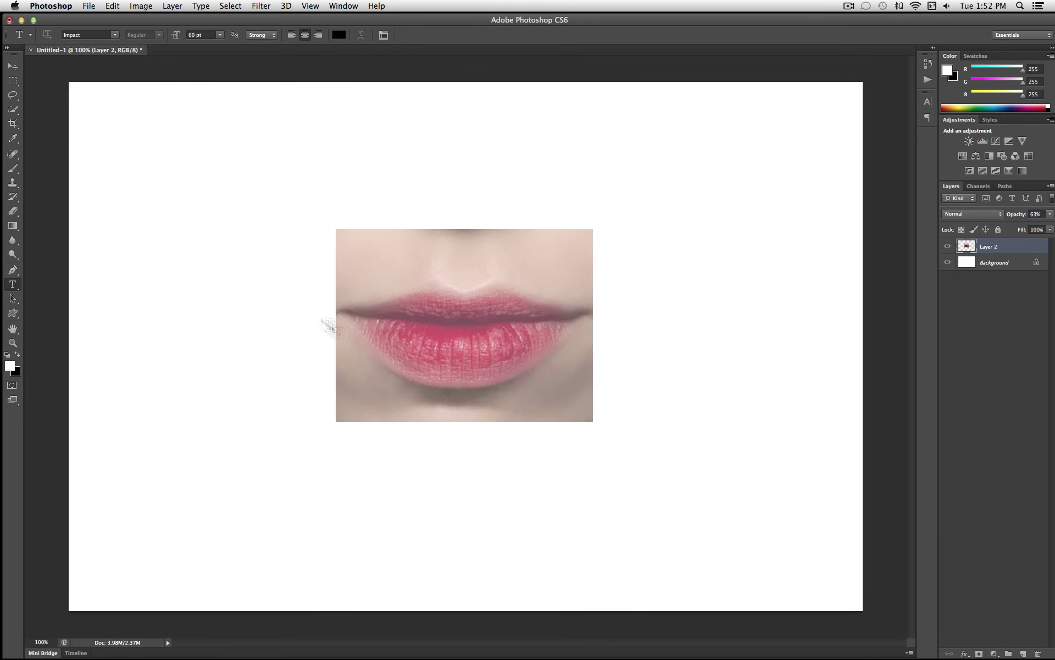
Step: Type HAPPY in capitals at the lips' left corner and commit it
left_click(373, 315)
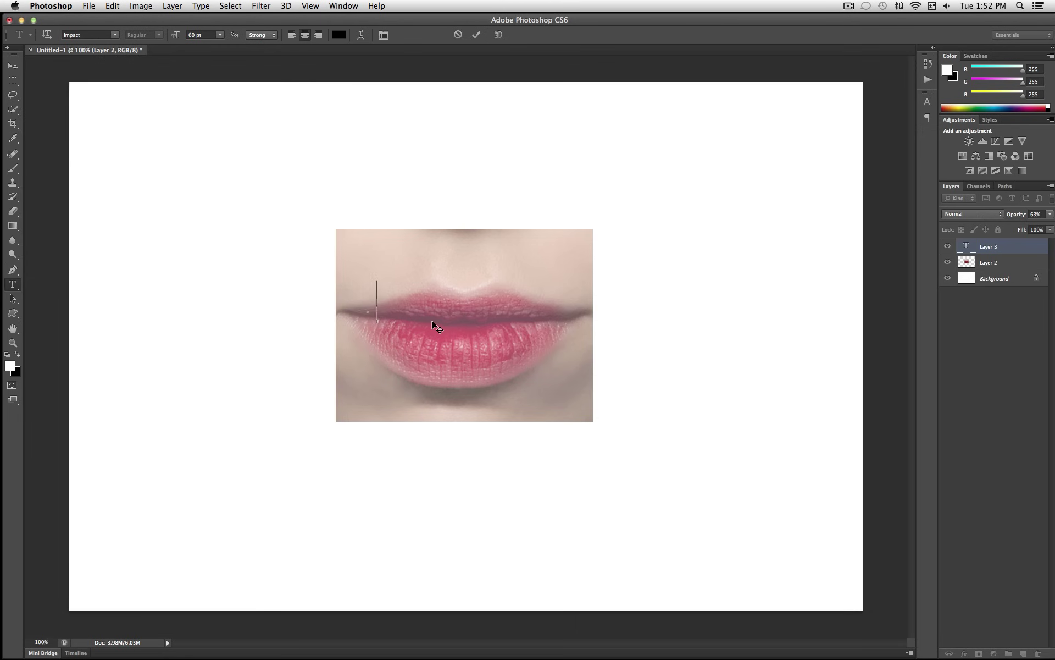
type("HAPPY")
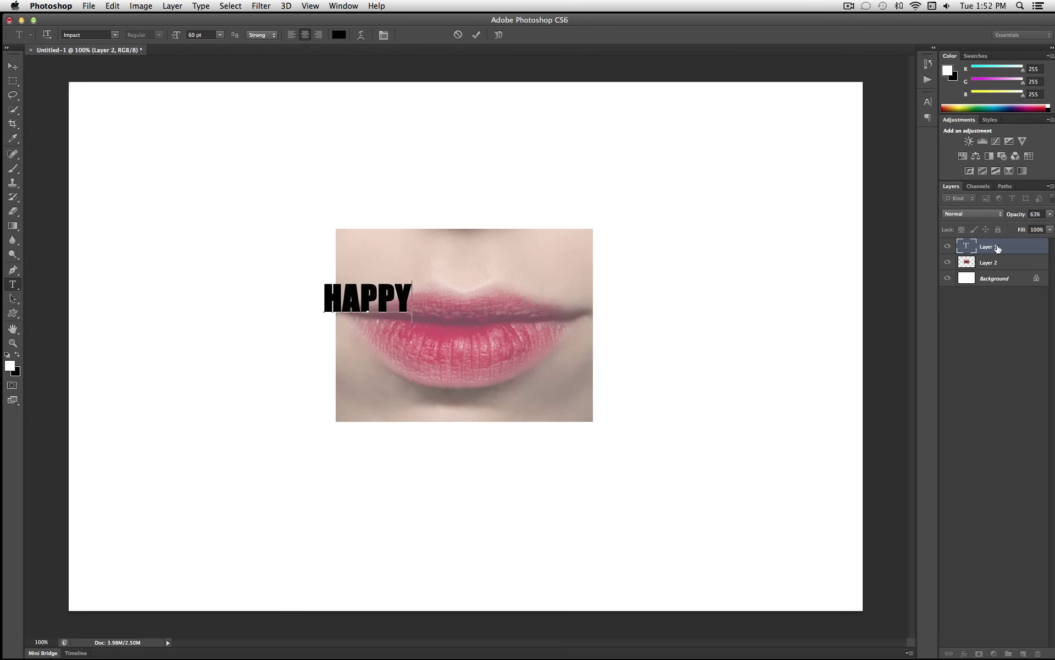
left_click(998, 248)
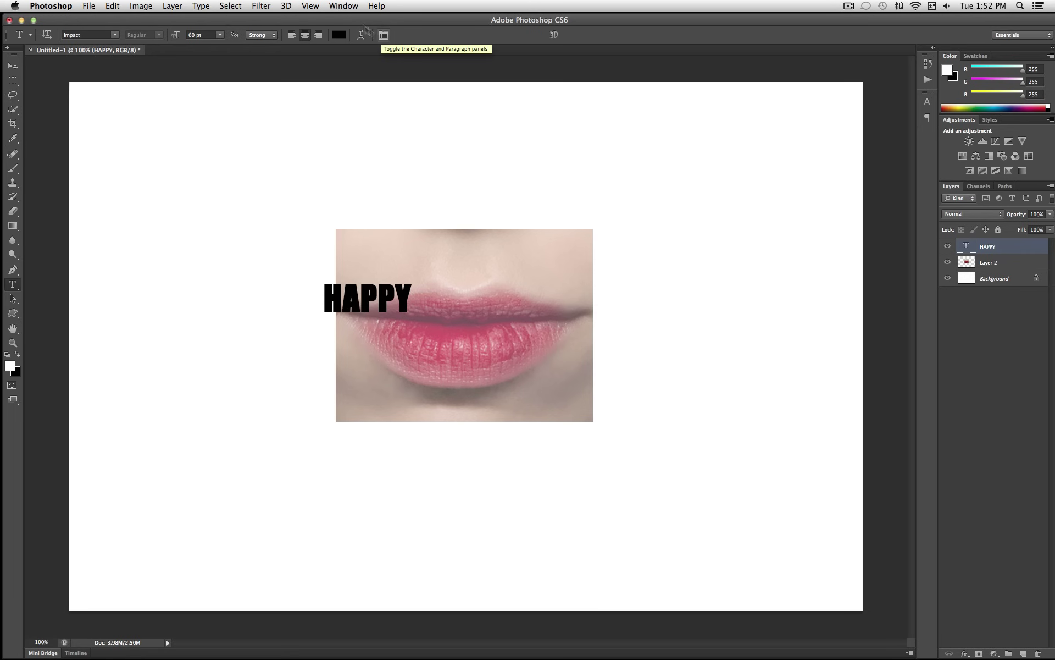
Step: Show the Character panel from the Window menu
left_click(344, 5)
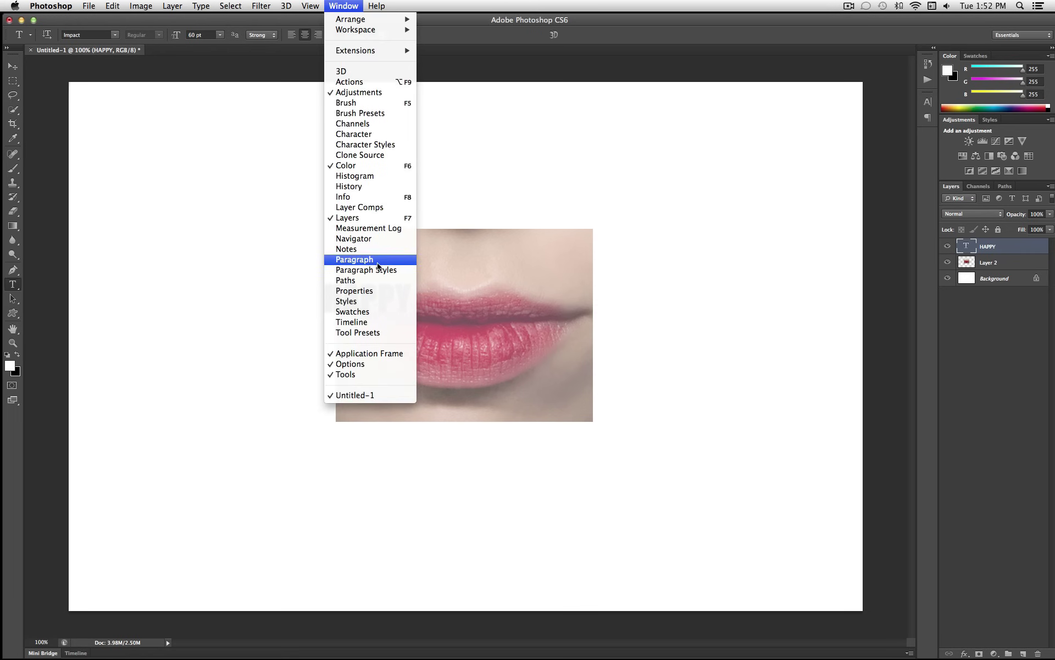
left_click(356, 259)
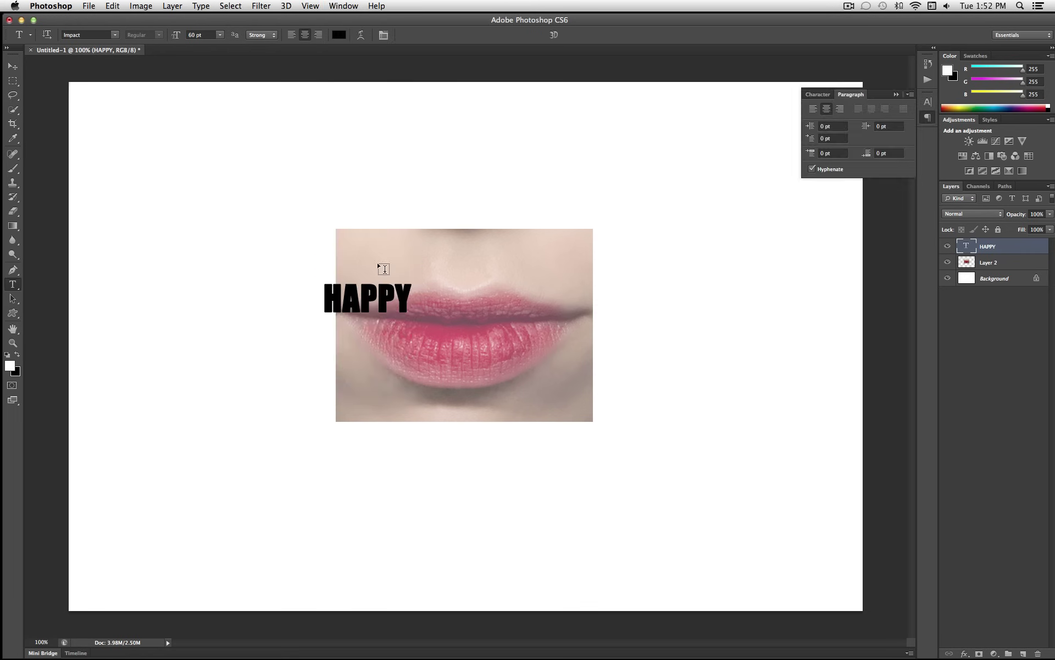
left_click(817, 94)
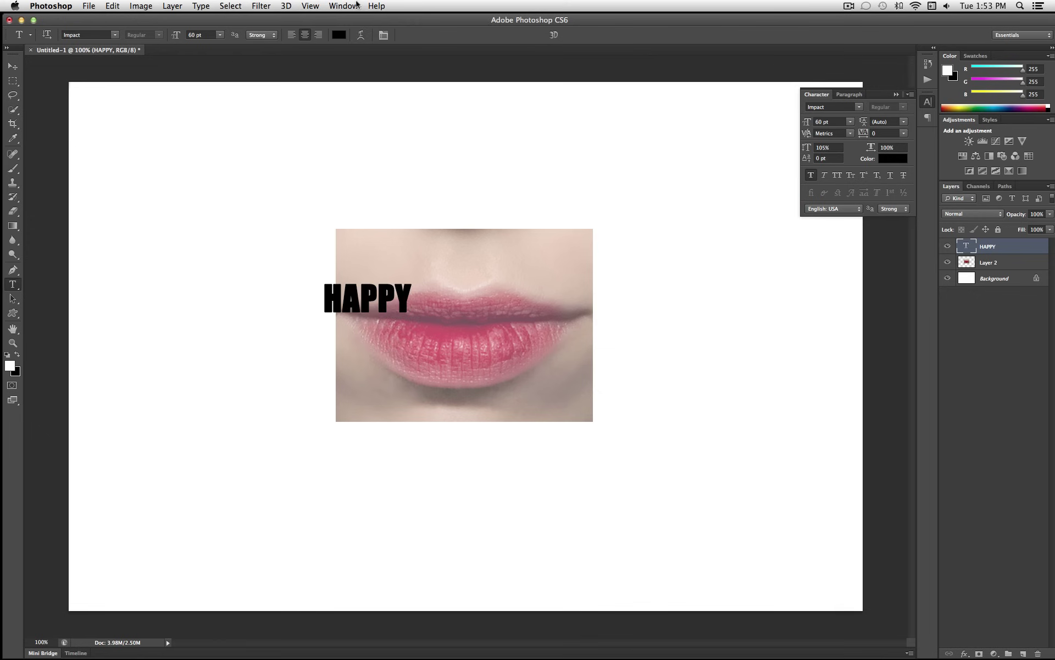
left_click(344, 6)
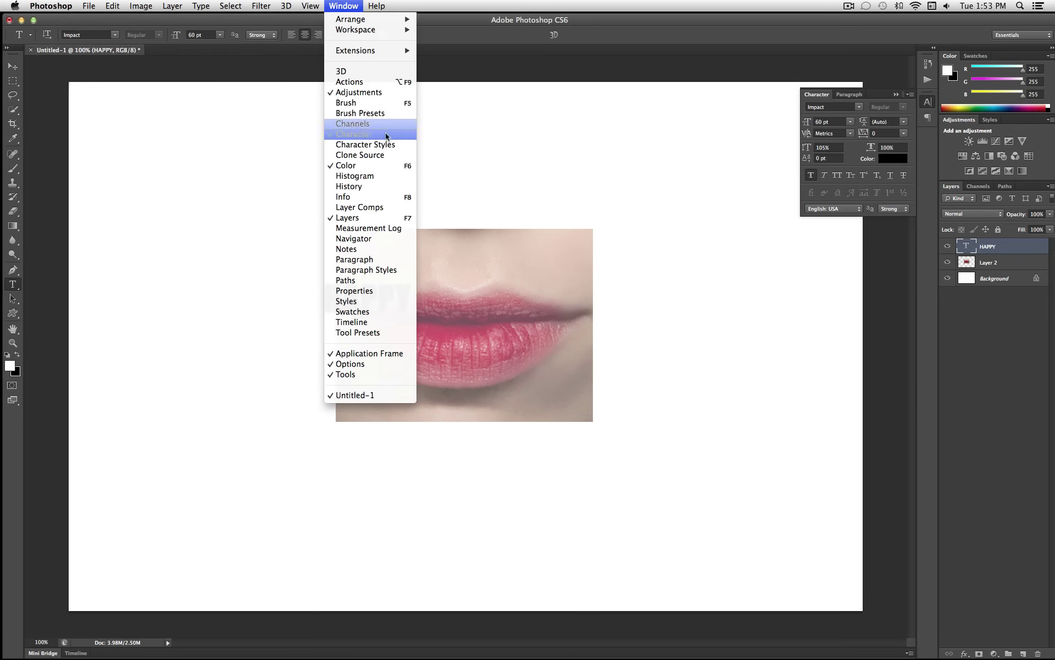
left_click(827, 97)
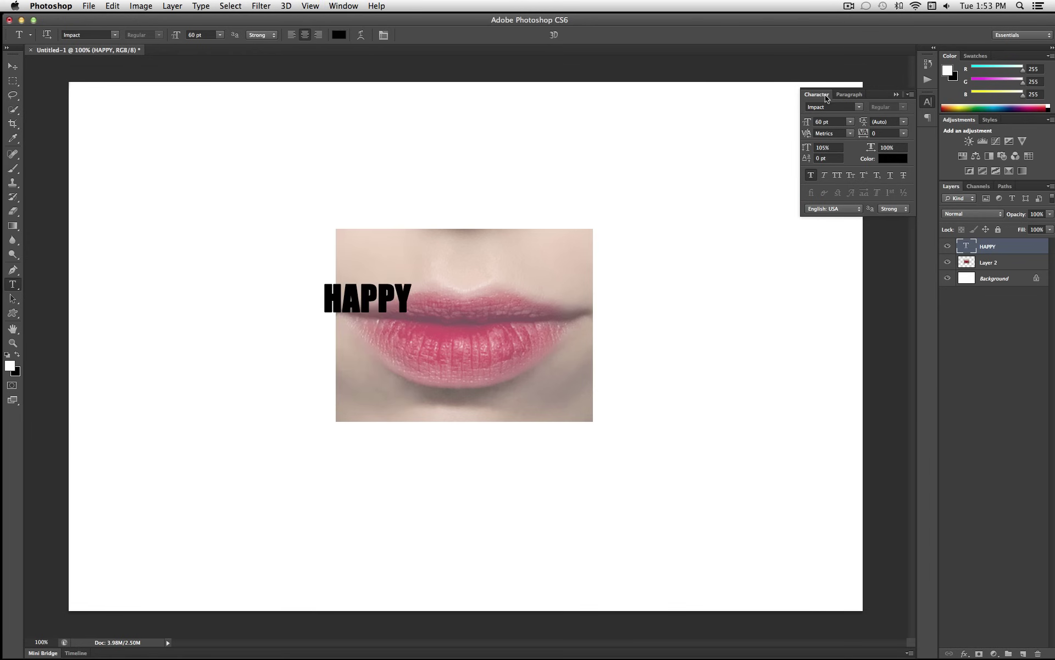
Step: Set the tracking of all HAPPY letters to -20
left_click(878, 133)
type("-20")
left_click(406, 294)
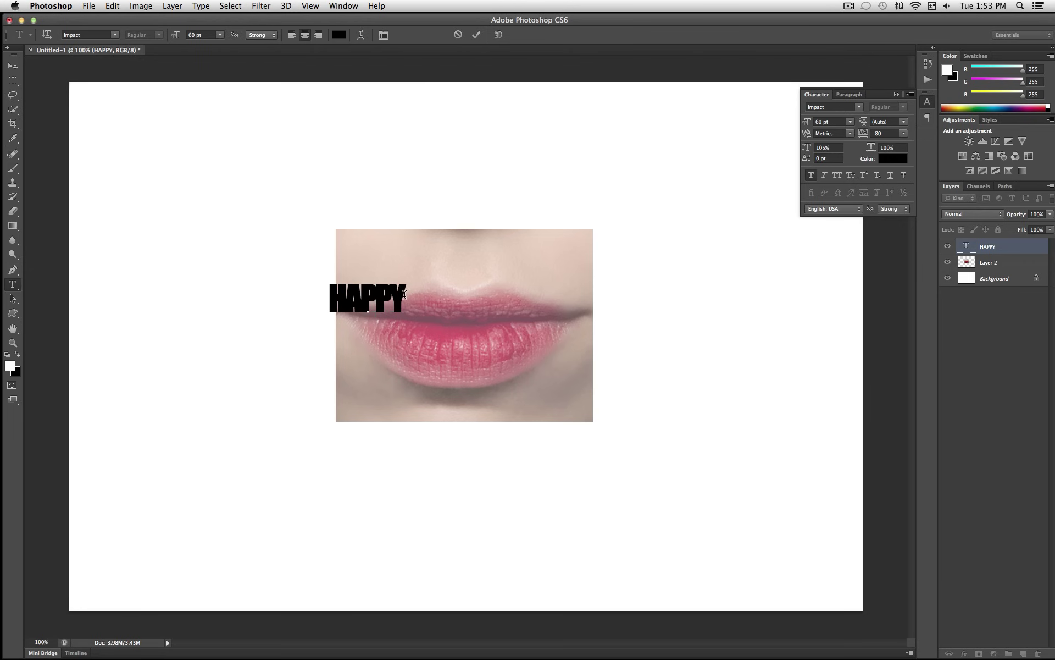
left_click_drag(405, 294, 310, 300)
left_click(889, 133)
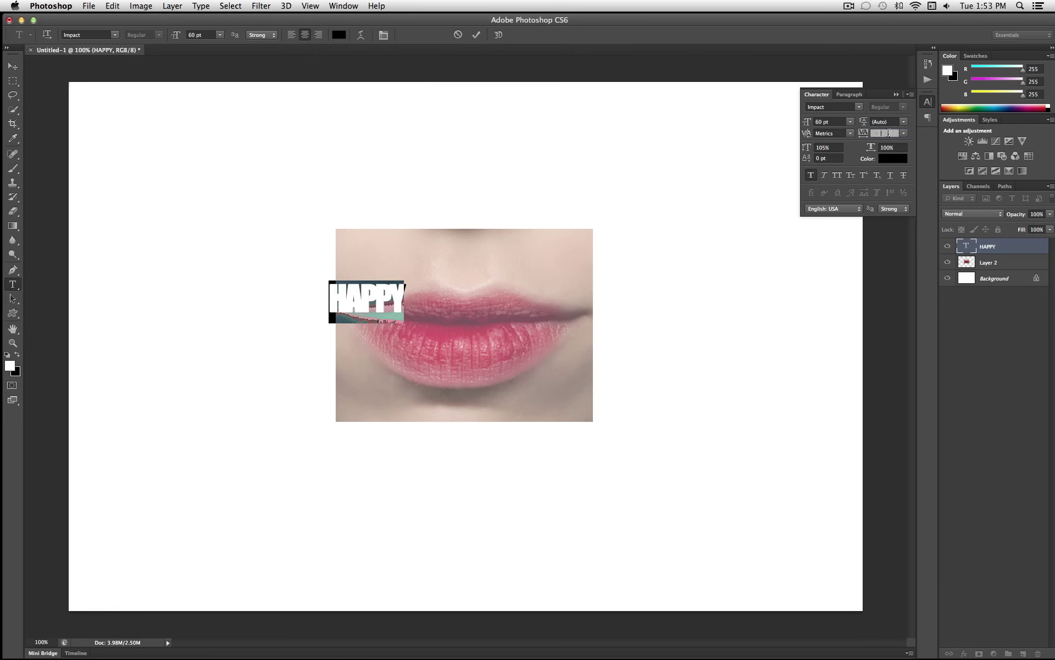
type("-80")
key("Up")
key("Up")
key("Up")
key("Up")
key("Up")
key("Up")
key("Up")
key("Up")
key("Up")
key("Up")
key("Up")
key("Up")
key("Up")
key("Up")
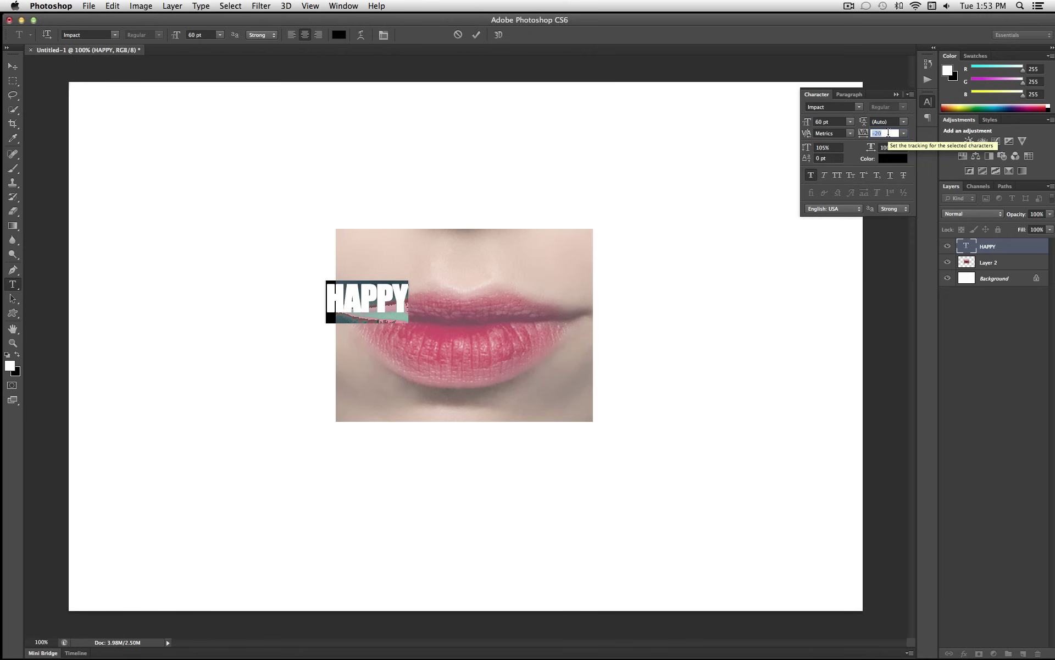
key("Up")
key("Up")
key("Up")
key("Up")
key("Up")
key("Up")
key("Up")
key("Up")
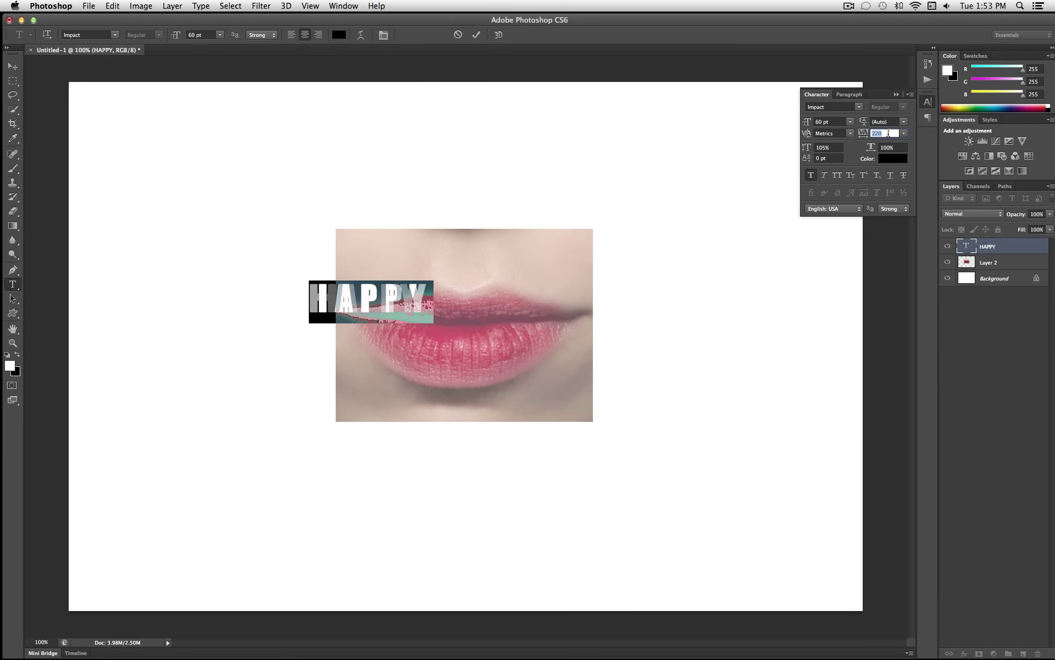
key("Down")
key("Down")
key("Down")
key("Down")
key("Down")
key("Down")
key("Down")
key("Down")
key("Down")
key("Down")
key("Down")
key("Down")
key("Down")
key("Down")
key("Down")
key("Down")
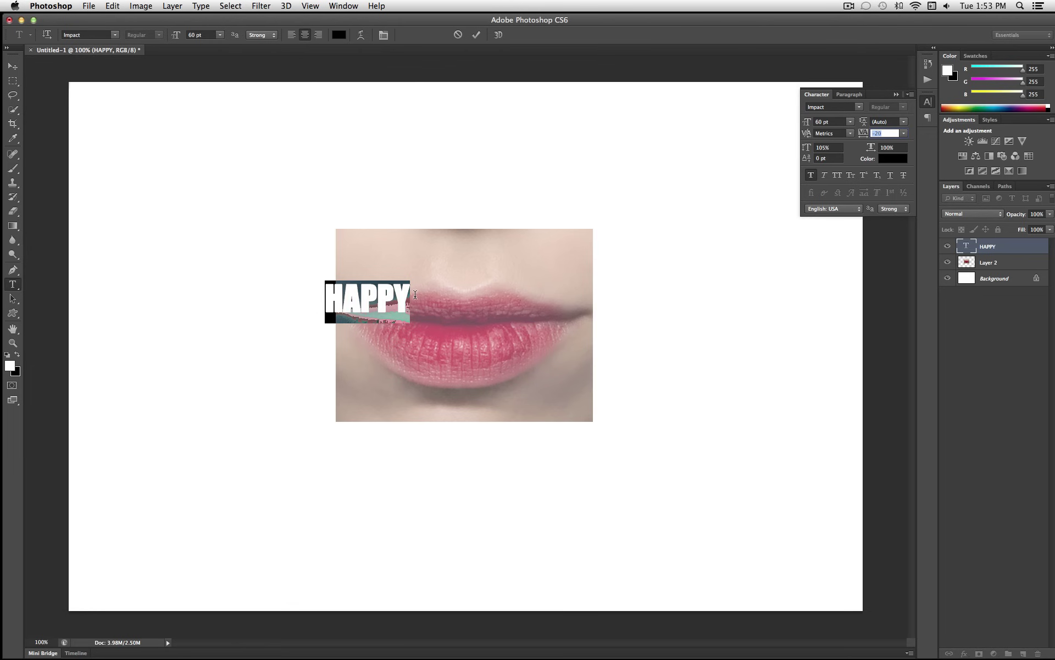
left_click(413, 298)
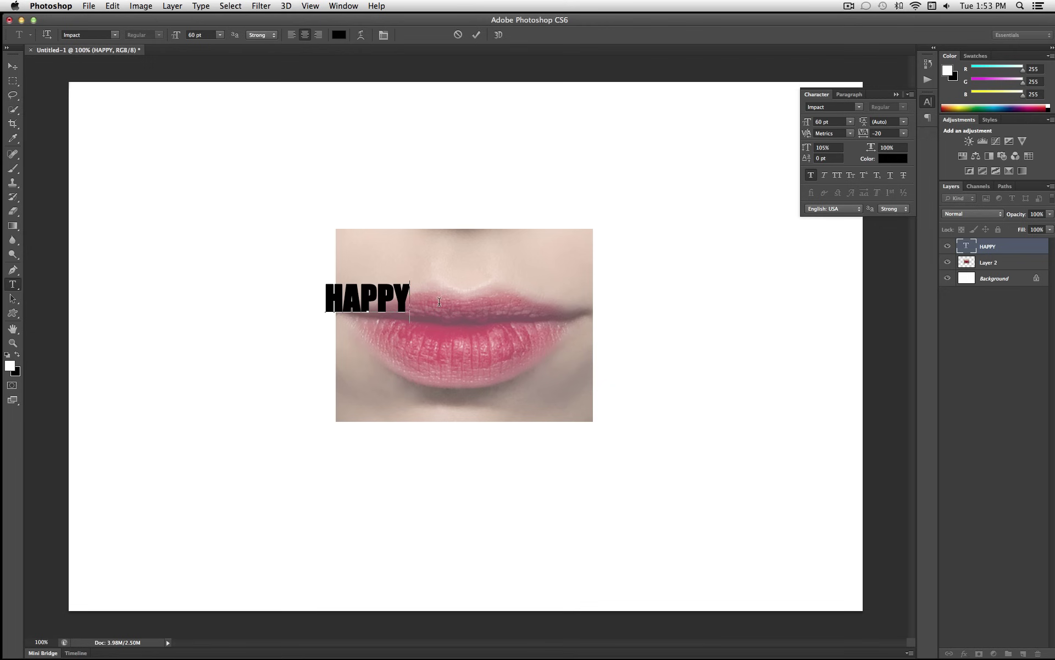
Step: Commit the text and move HAPPY right and down onto the lips
key("super+Return")
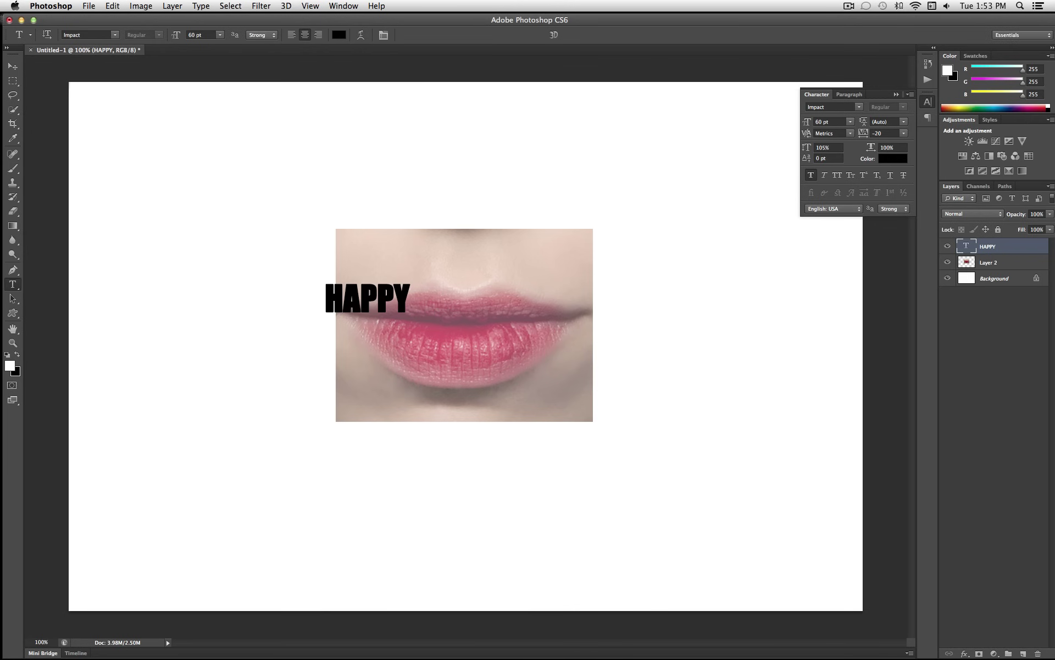
key("v")
left_click_drag(399, 323, 447, 333)
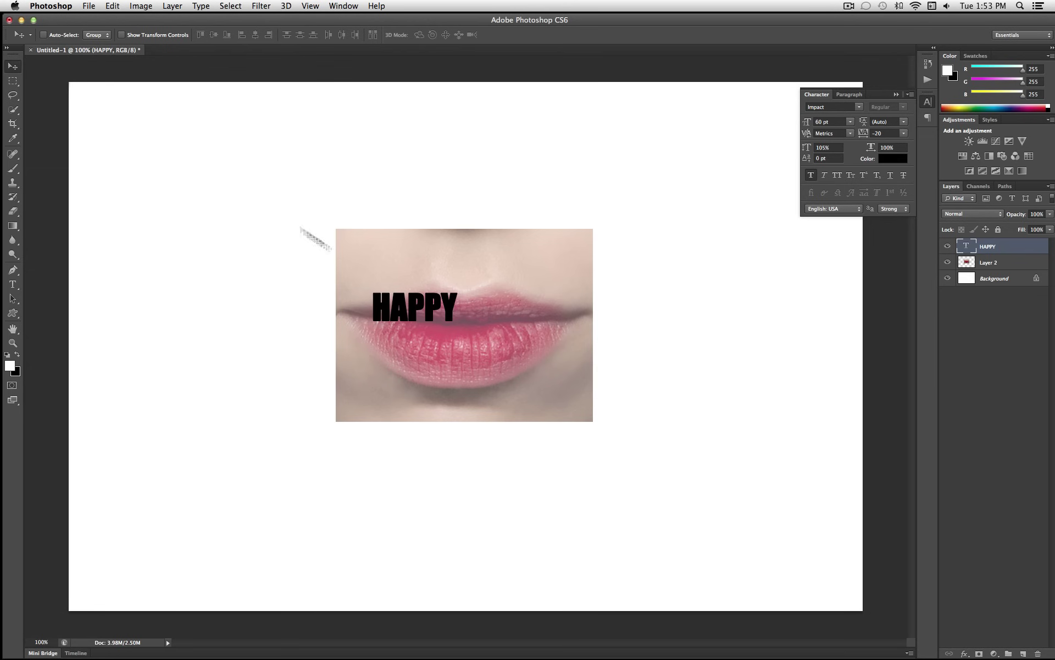
Step: Scale HAPPY down to about 90% (54.37 pt) with Free Transform
key("super+t")
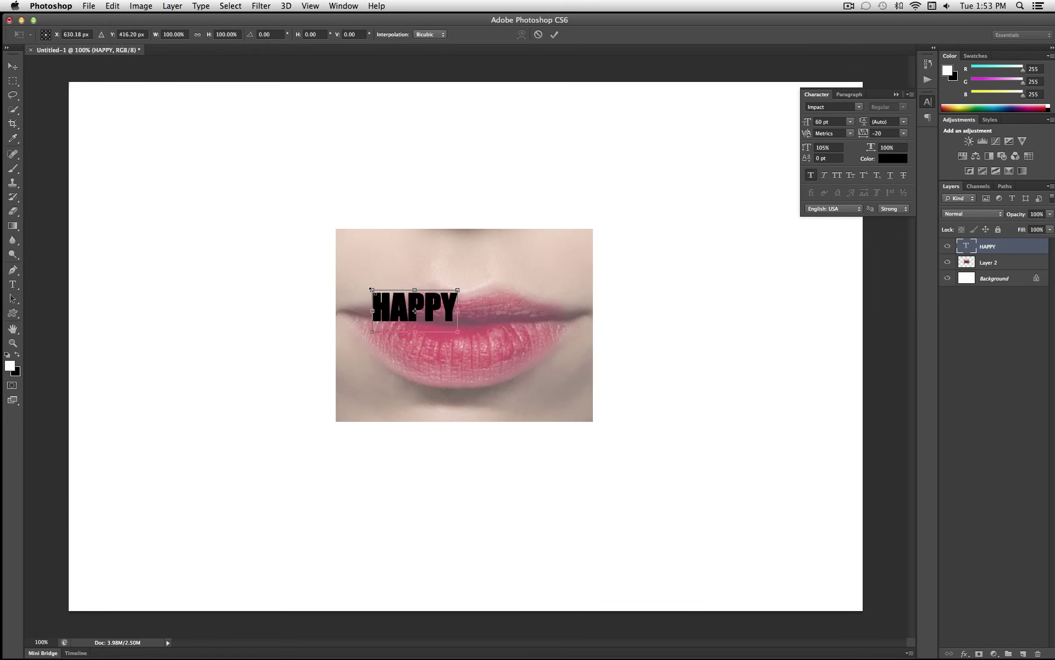
left_click(113, 6)
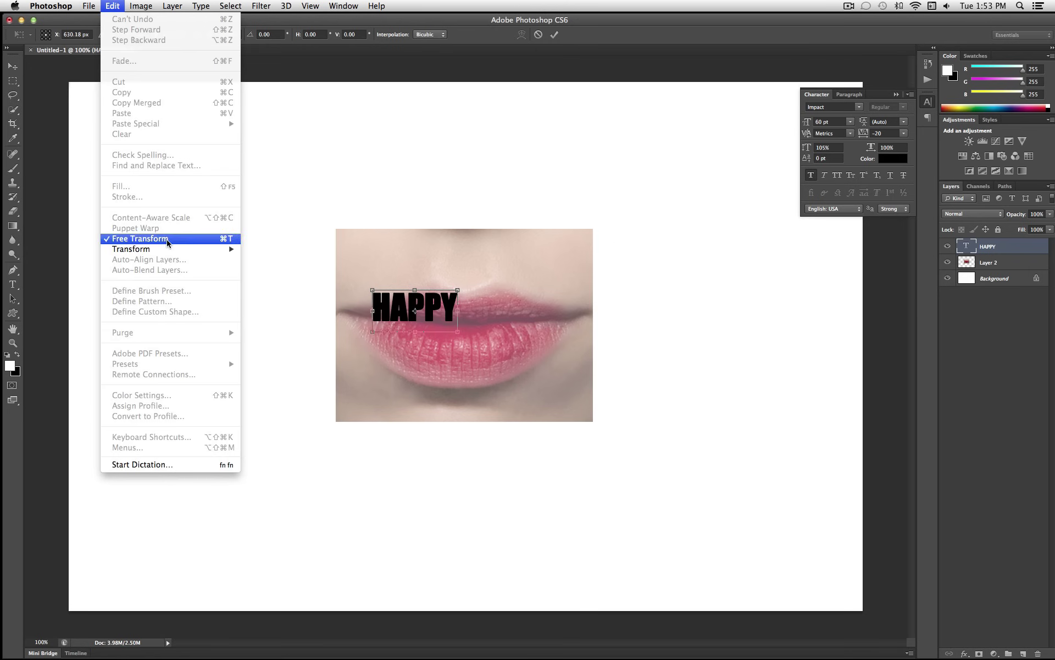
left_click(407, 311)
left_click_drag(373, 290, 378, 297)
key("Return")
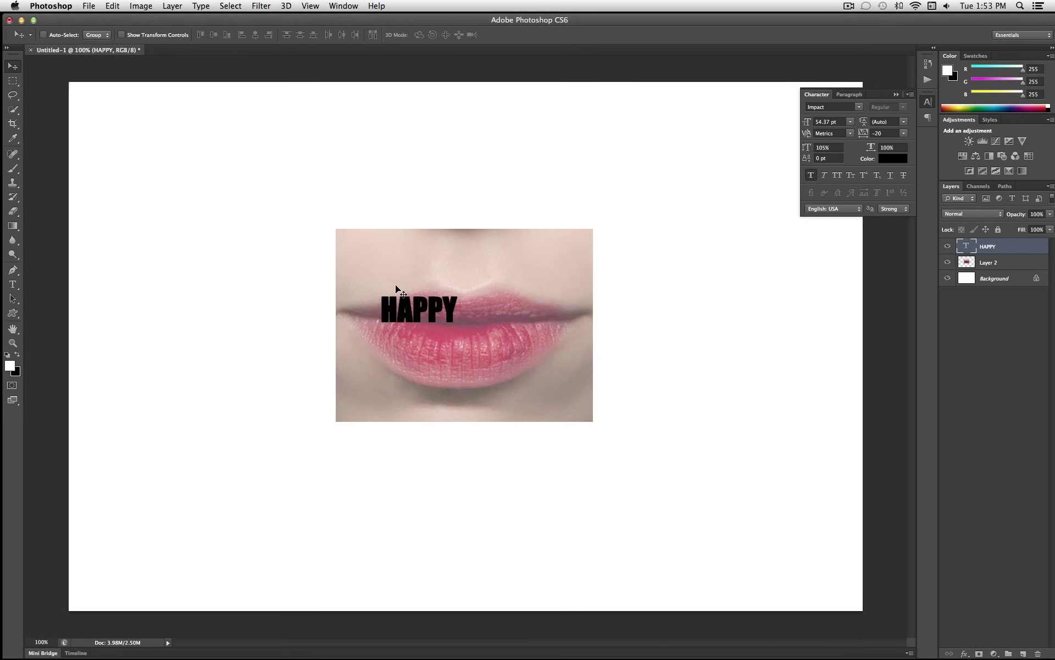
left_click(112, 5)
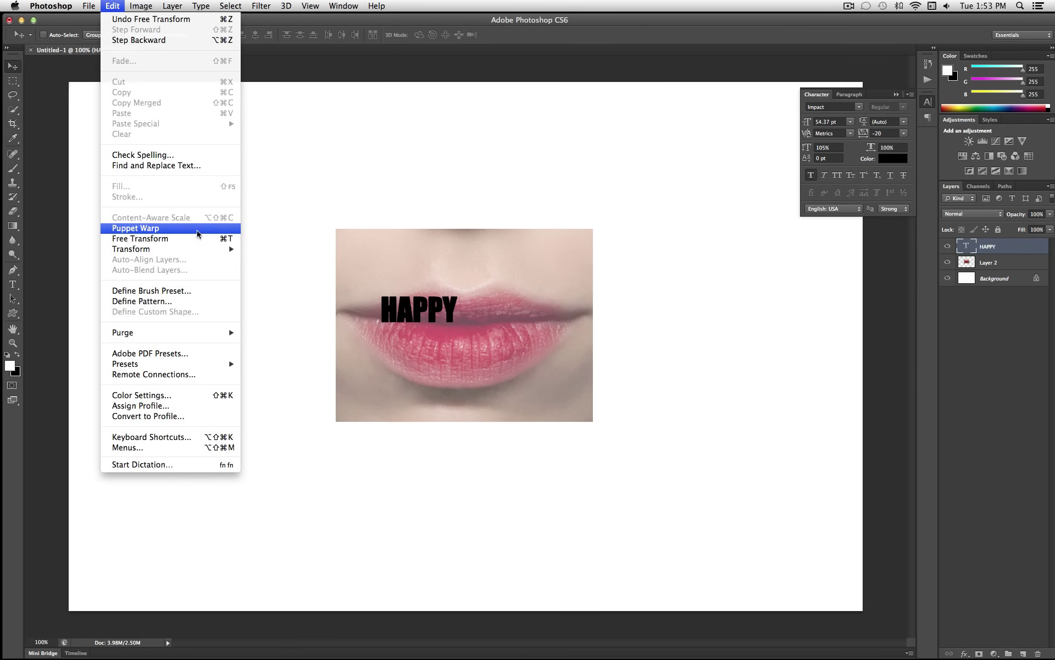
mouse_move(200, 252)
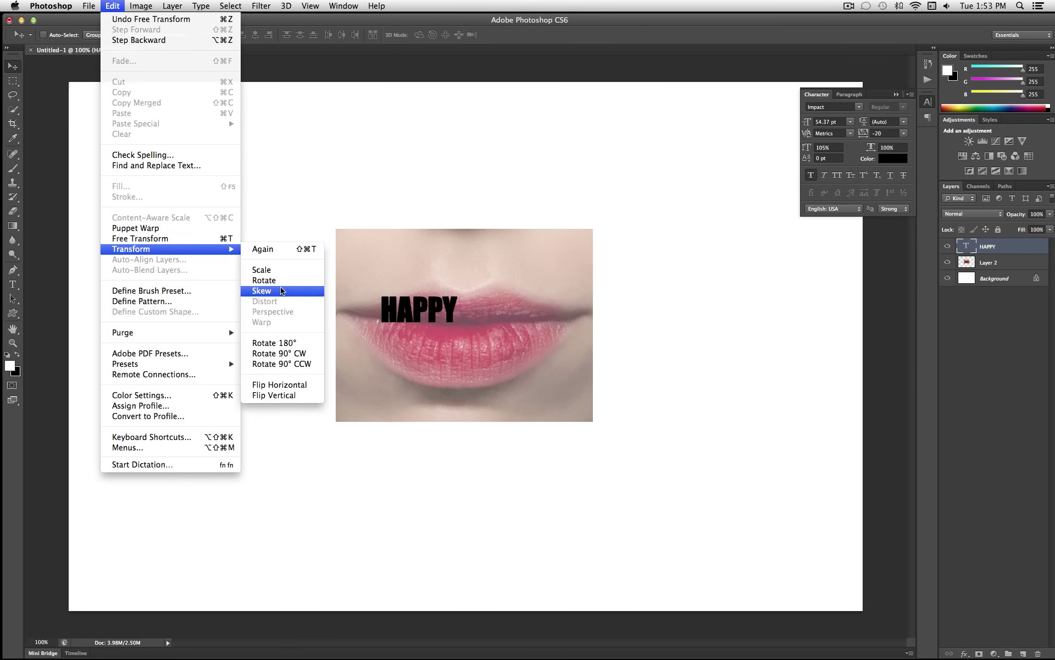
left_click(427, 313)
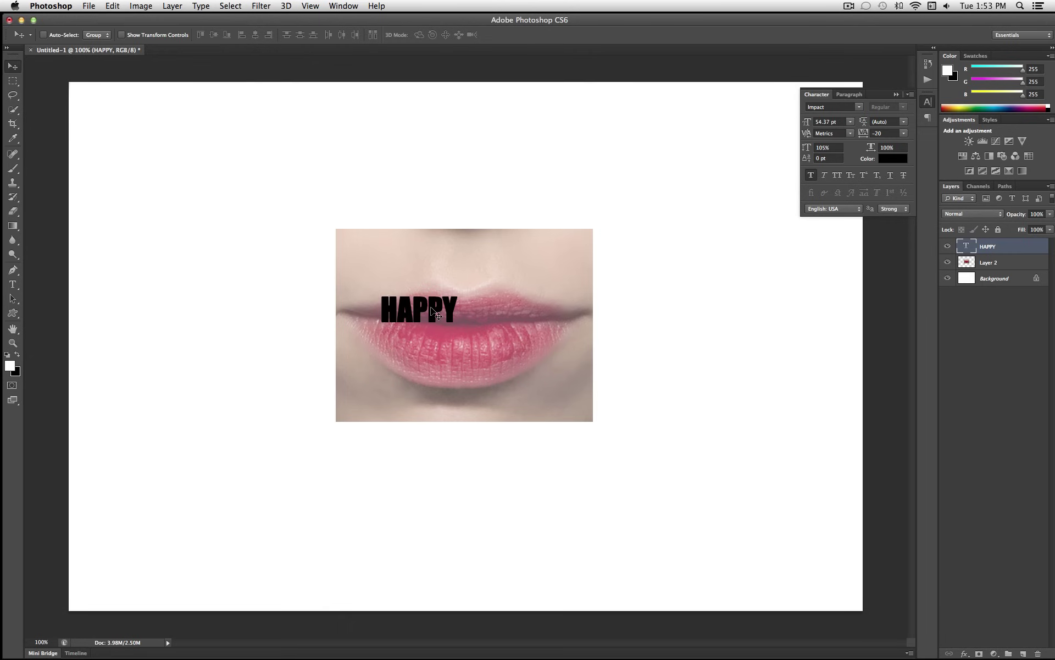
Step: Rasterize HAPPY and warp it, raising its top and stretching its left end toward the lip corner
right_click(987, 249)
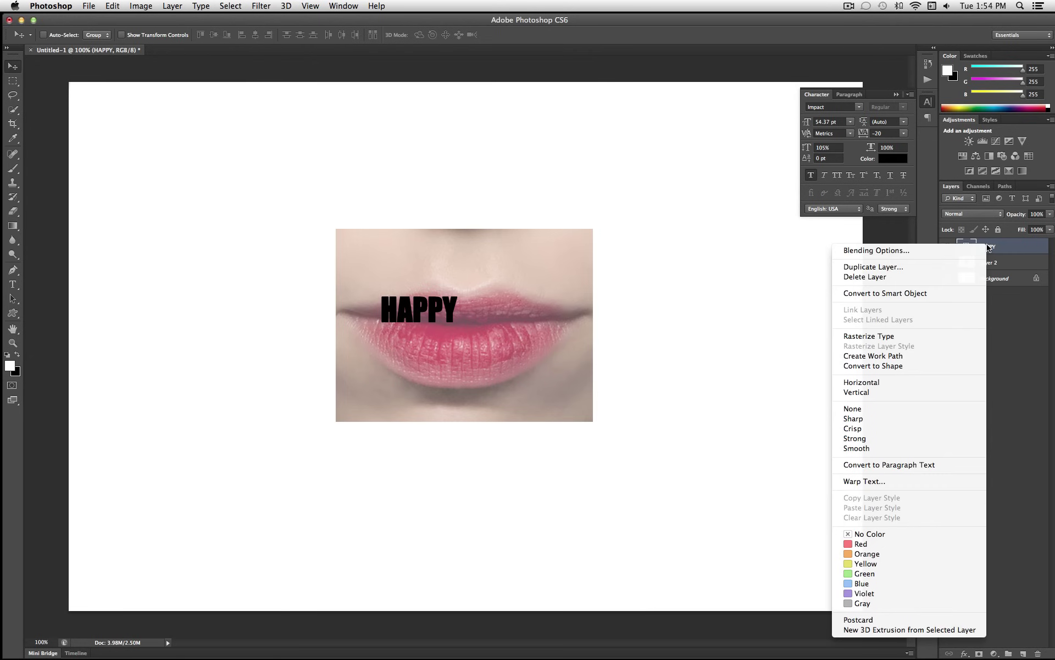
left_click(928, 336)
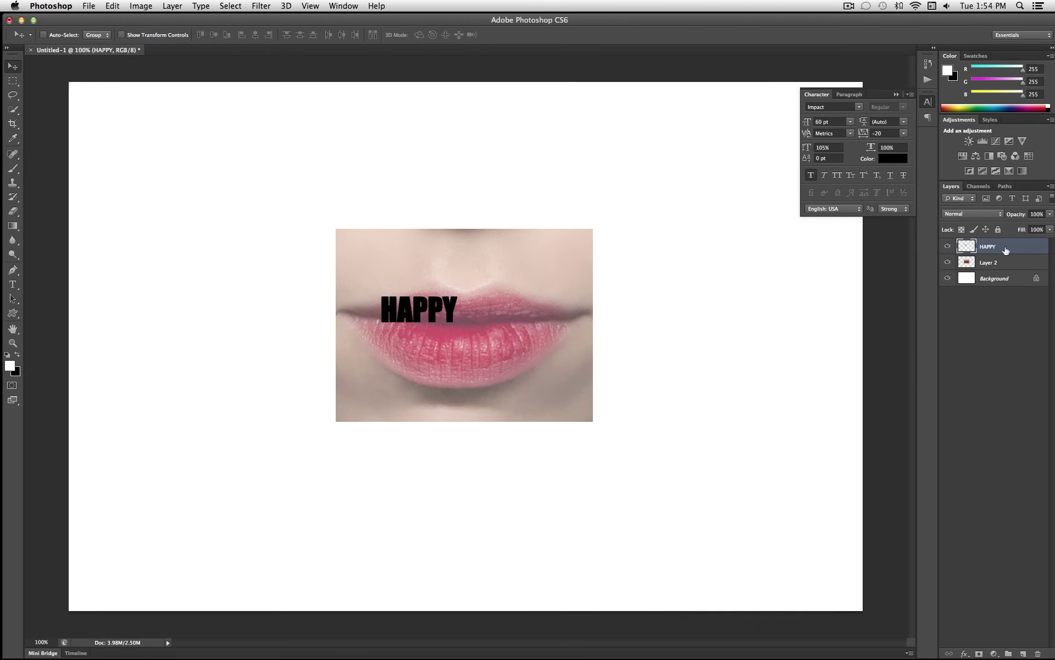
left_click(112, 6)
mouse_move(201, 249)
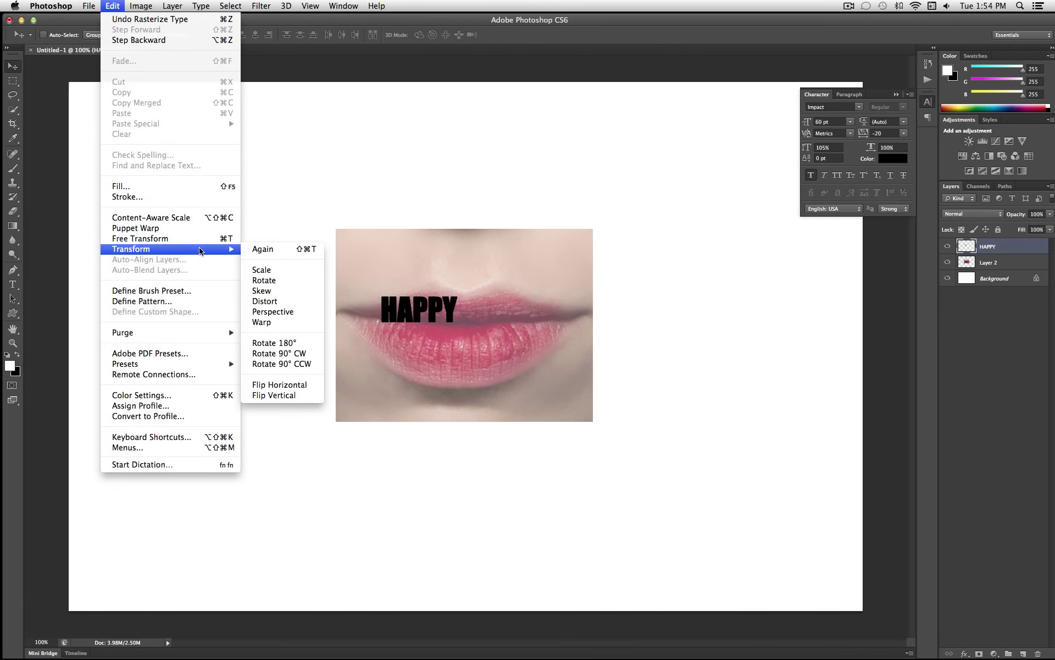
left_click(282, 323)
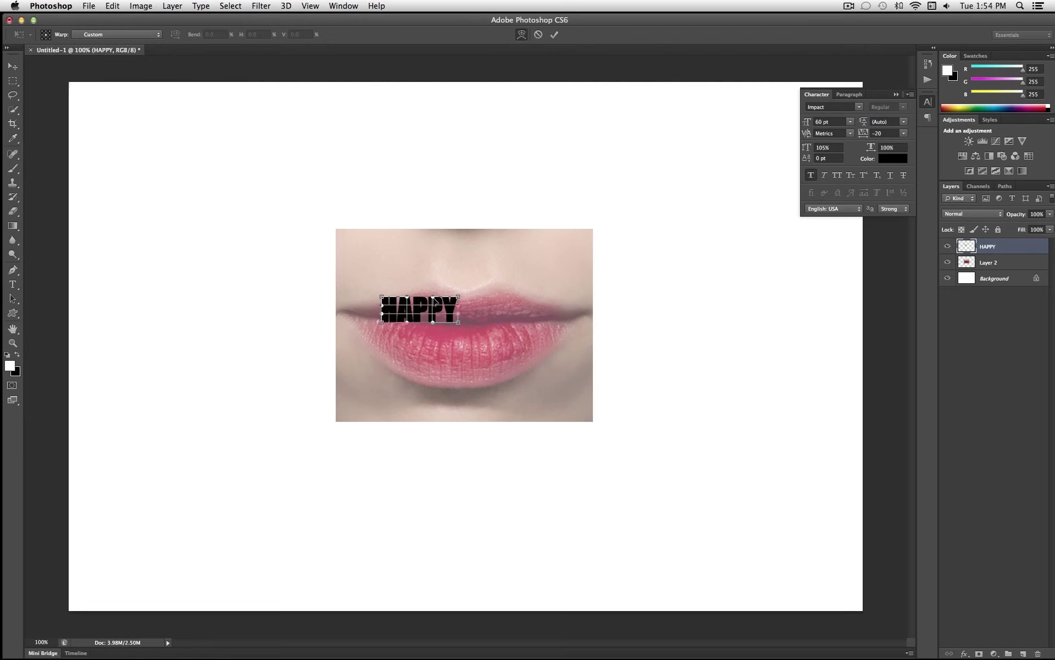
left_click_drag(435, 299, 431, 289)
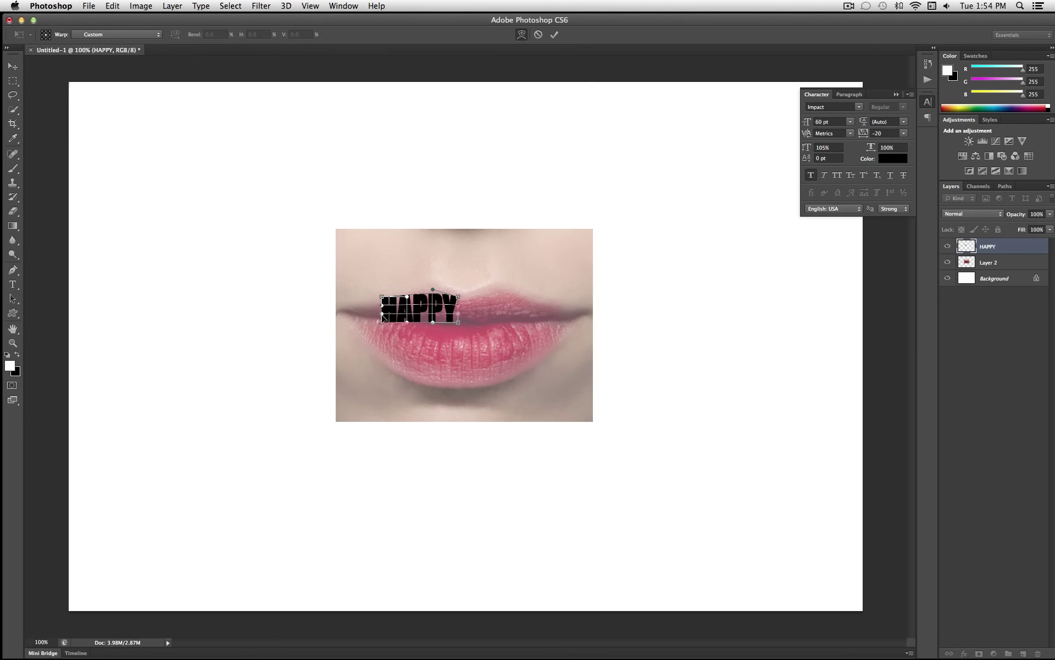
mouse_move(382, 323)
left_mouse_down()
mouse_move(382, 312)
mouse_move(366, 315)
mouse_move(386, 277)
mouse_move(374, 313)
mouse_move(394, 313)
mouse_move(376, 312)
mouse_move(380, 297)
mouse_move(379, 318)
mouse_move(370, 308)
mouse_move(378, 314)
left_mouse_up()
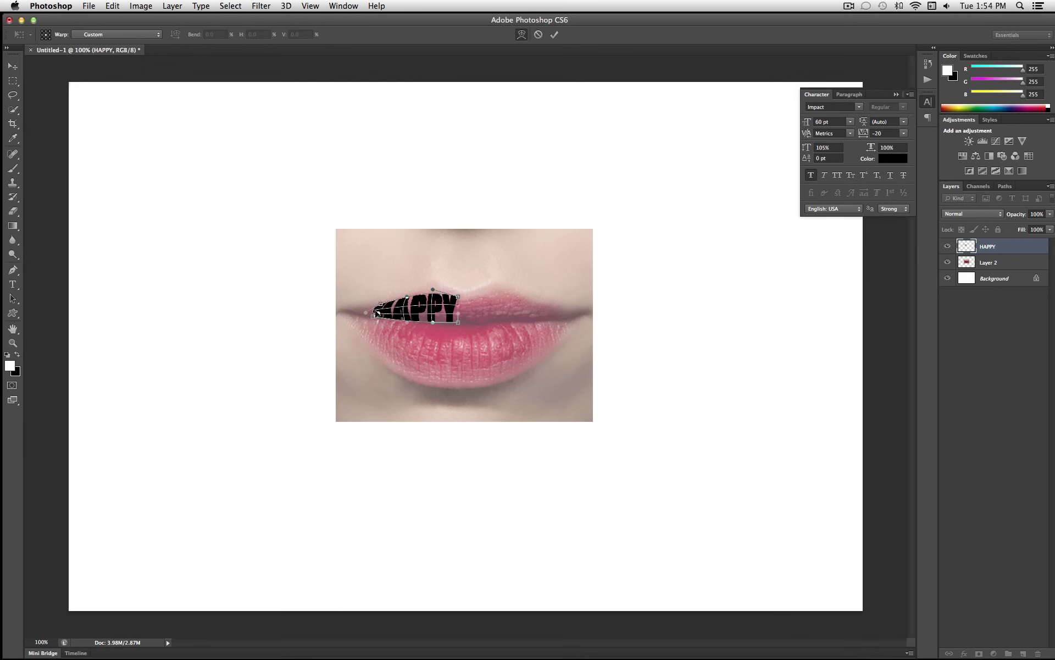
mouse_move(375, 312)
left_mouse_down()
mouse_move(337, 309)
mouse_move(373, 311)
left_mouse_up()
Step: Undo the first HAPPY warp and reposition the word slightly left and up
key("Return")
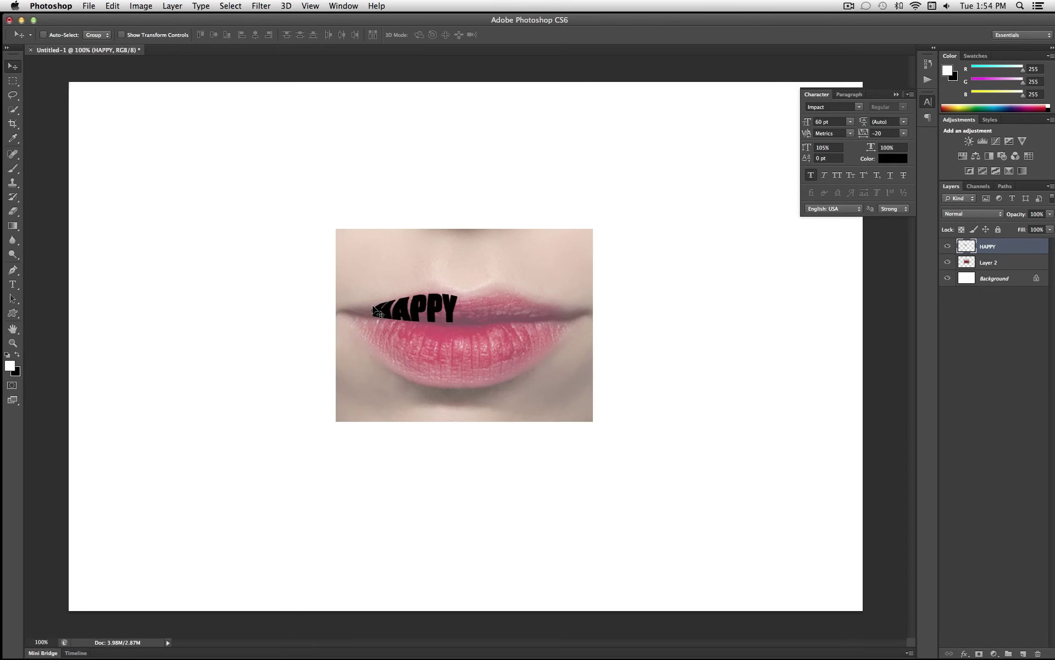
key("super+z")
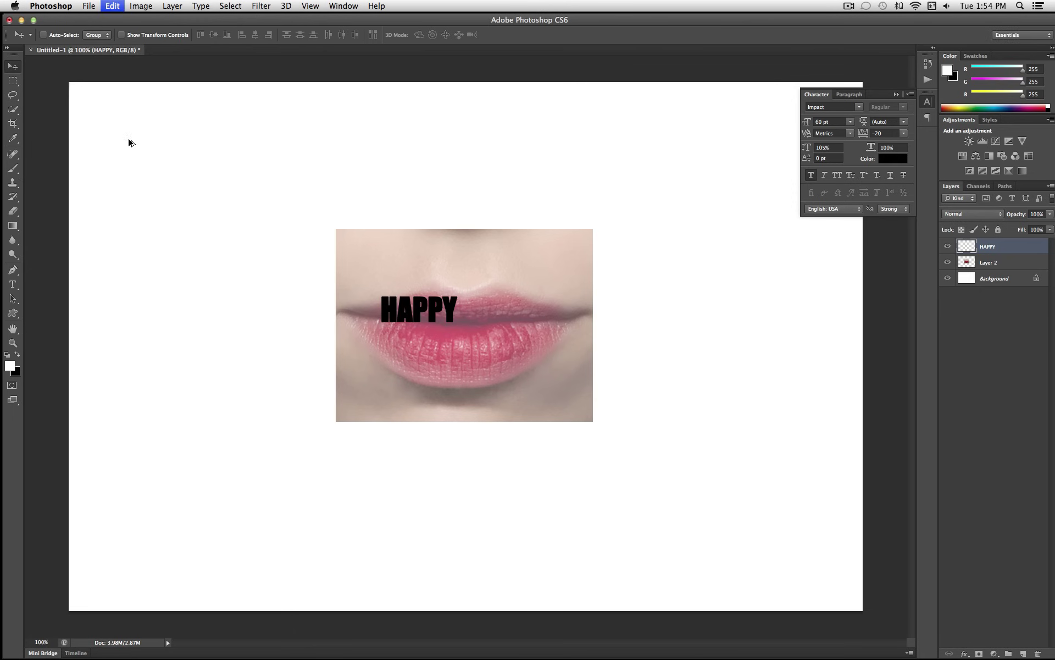
mouse_move(443, 312)
left_mouse_down()
mouse_move(422, 316)
mouse_move(431, 313)
left_mouse_up()
key("Up")
key("Up")
key("Up")
key("Up")
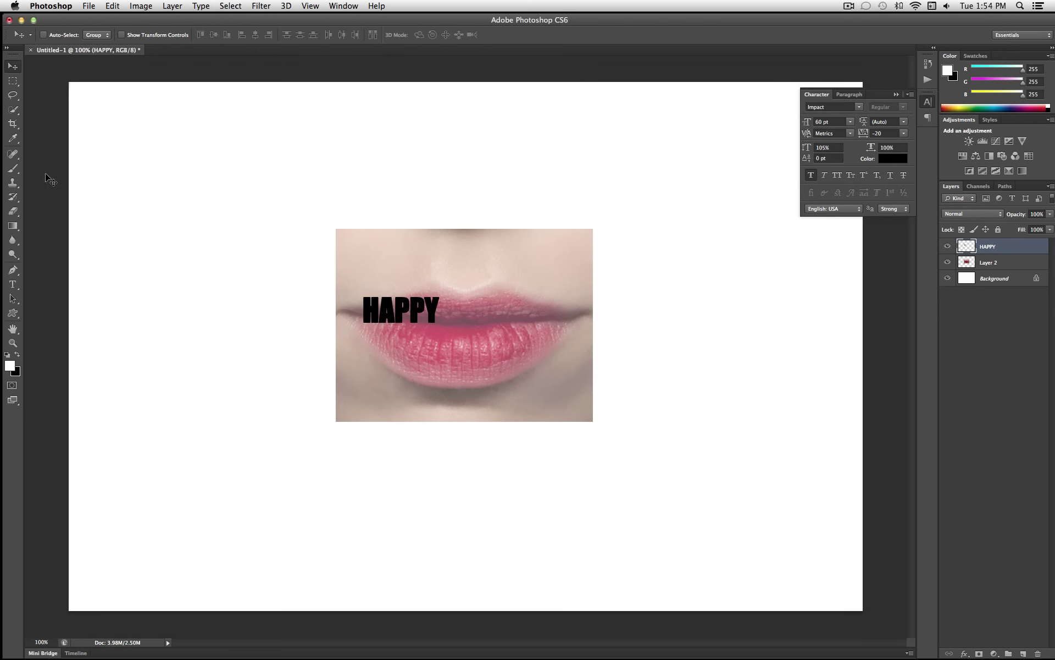
Step: Rewarp HAPPY along the upper lip, stretching its left tip into the corner
left_click(110, 4)
mouse_move(178, 249)
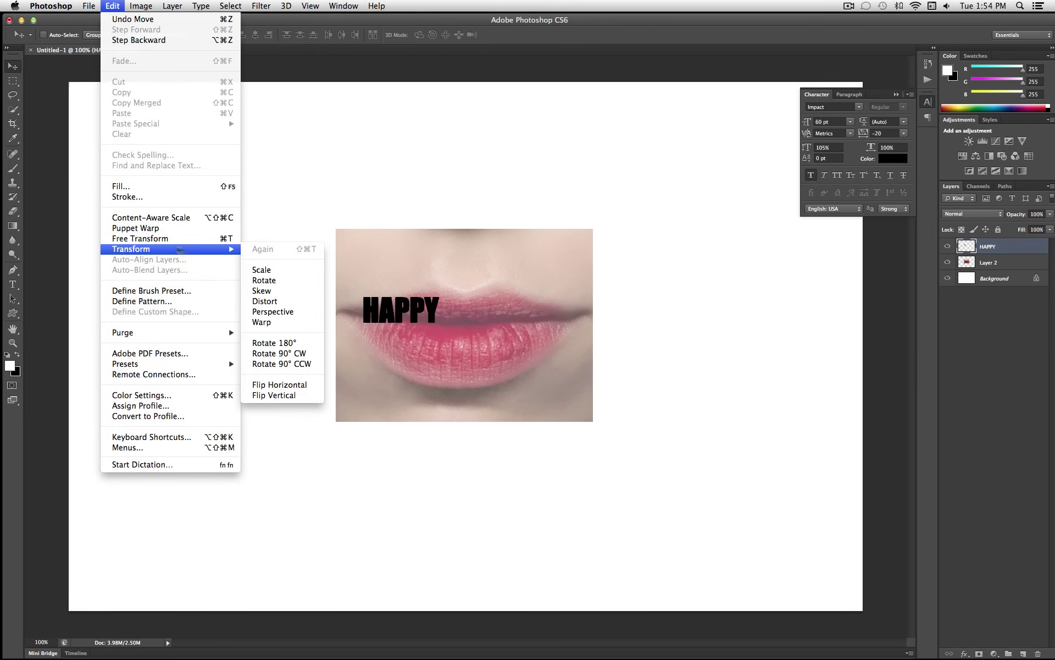
left_click(295, 323)
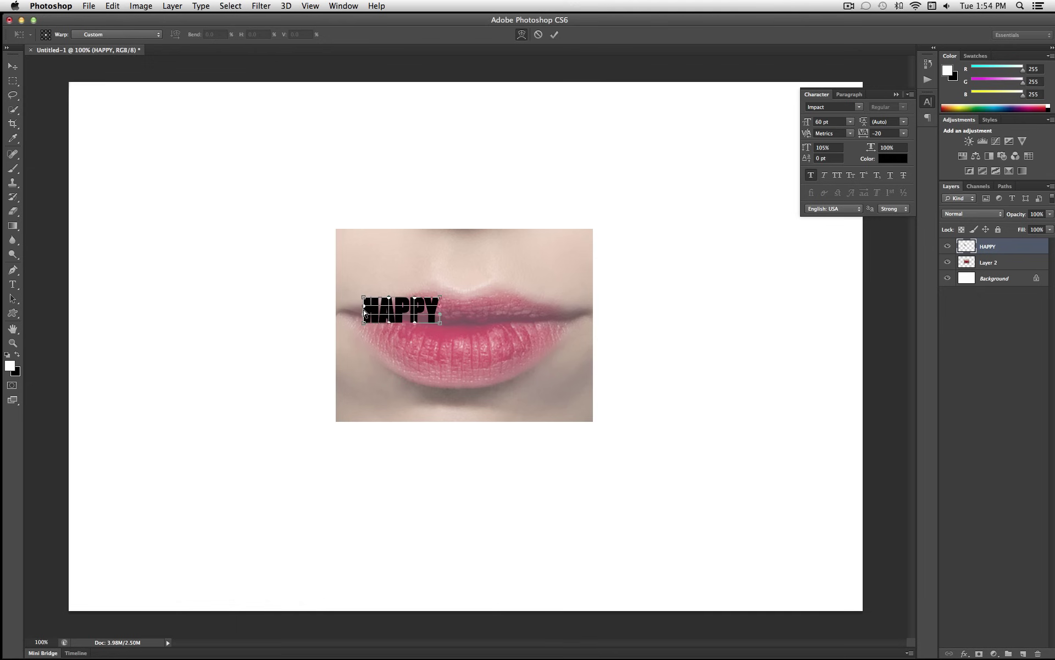
left_click_drag(363, 313, 459, 323)
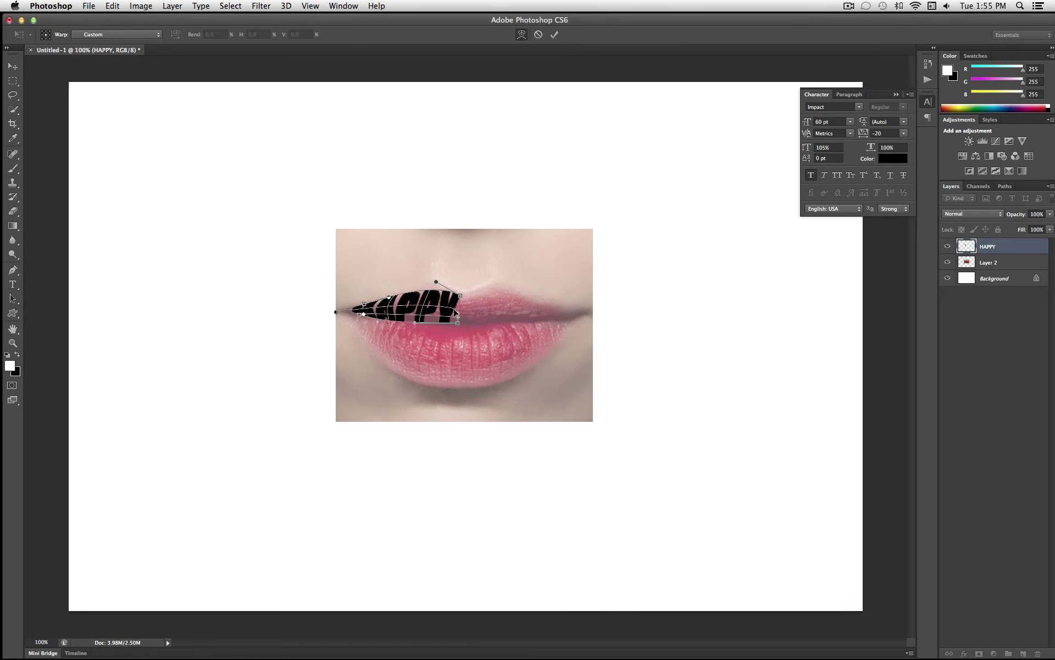
left_click_drag(458, 325, 418, 321)
left_click_drag(337, 311, 329, 311)
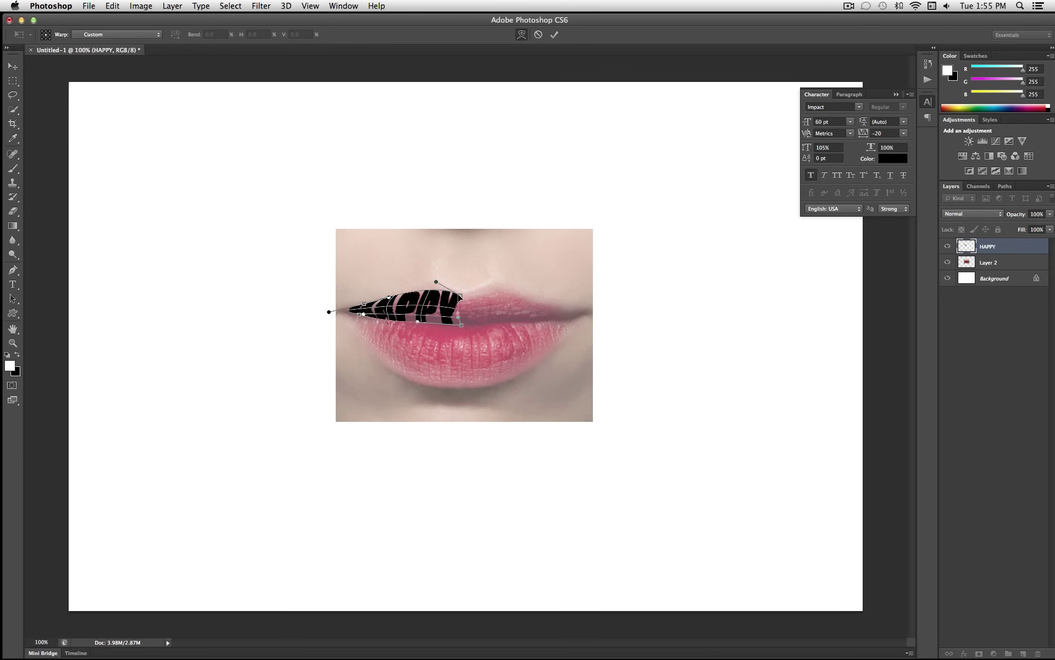
left_click_drag(460, 296, 466, 320)
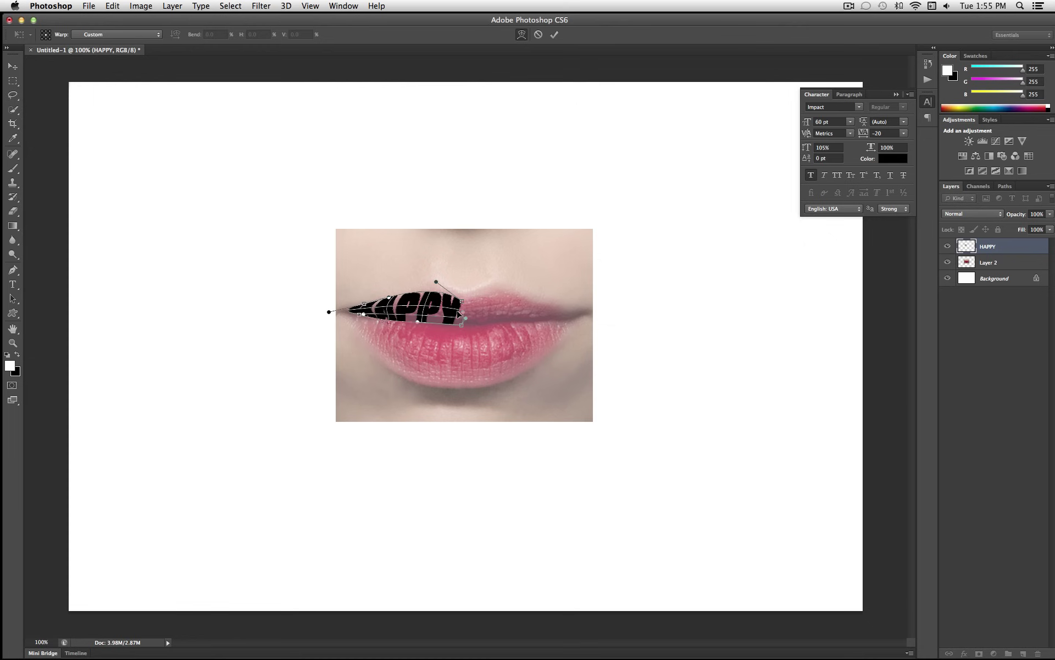
left_click_drag(462, 301, 465, 306)
key("Return")
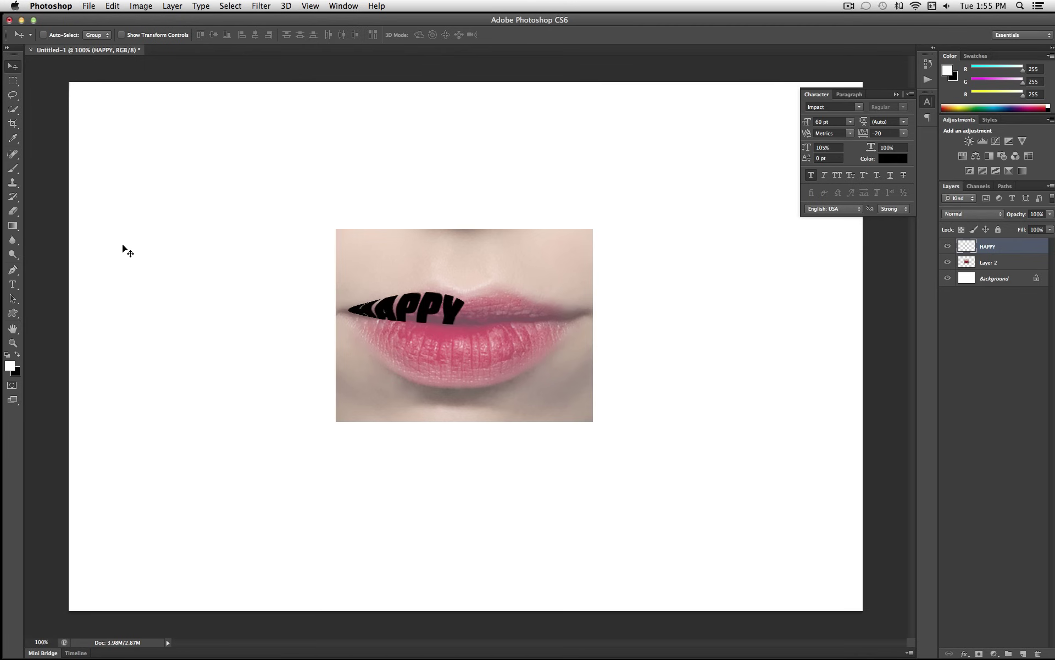
Step: Add the text BIRTHDAY and move it up beside HAPPY on the lips
left_click(13, 284)
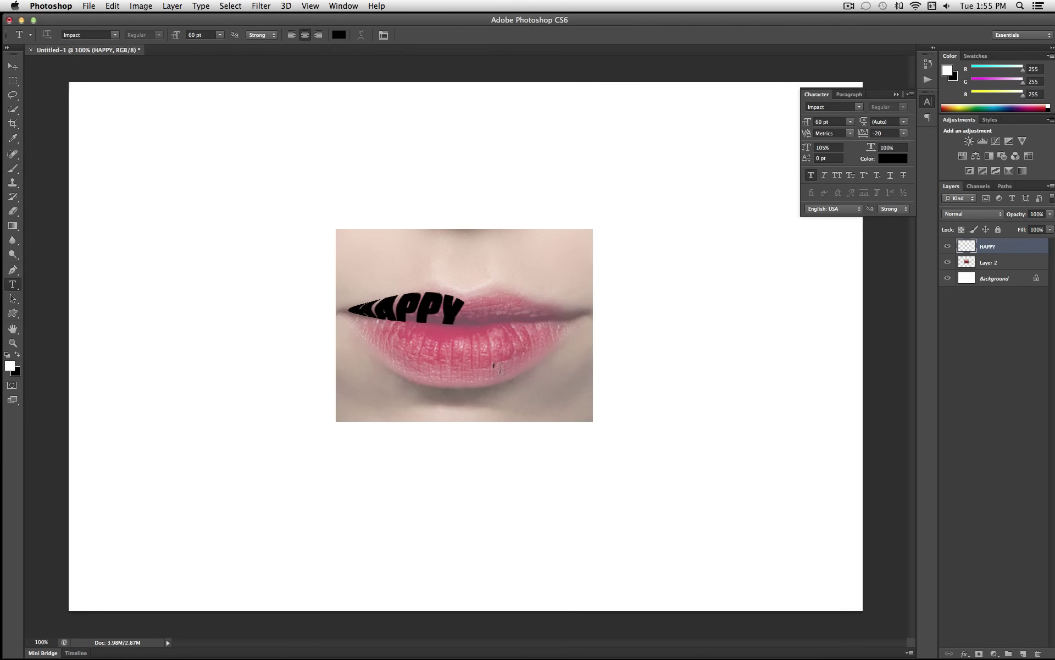
left_click(469, 369)
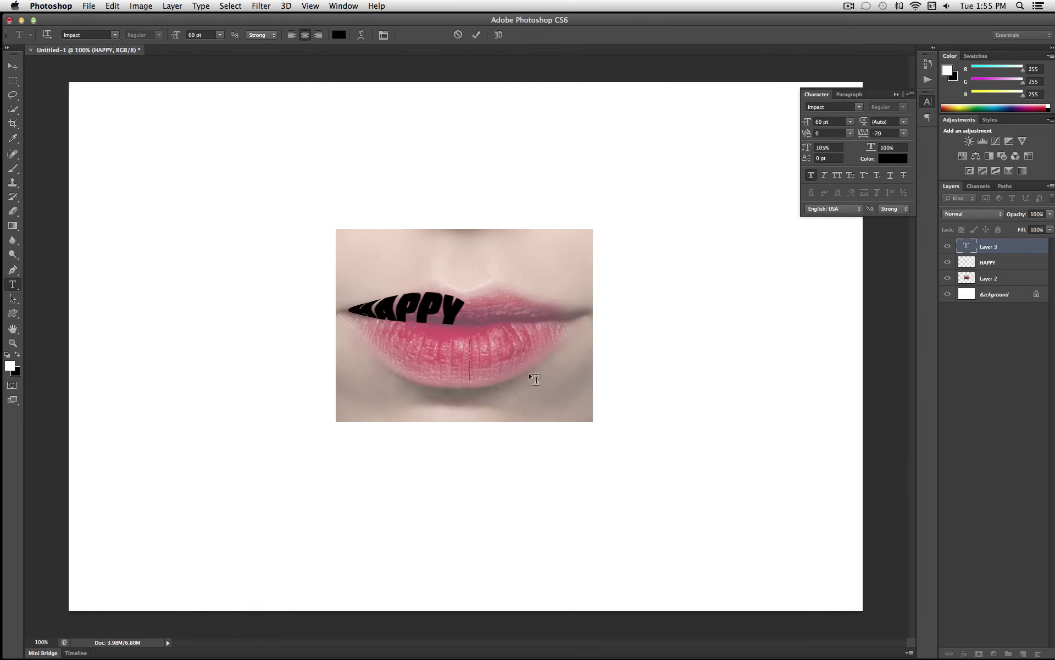
type("BIRTH")
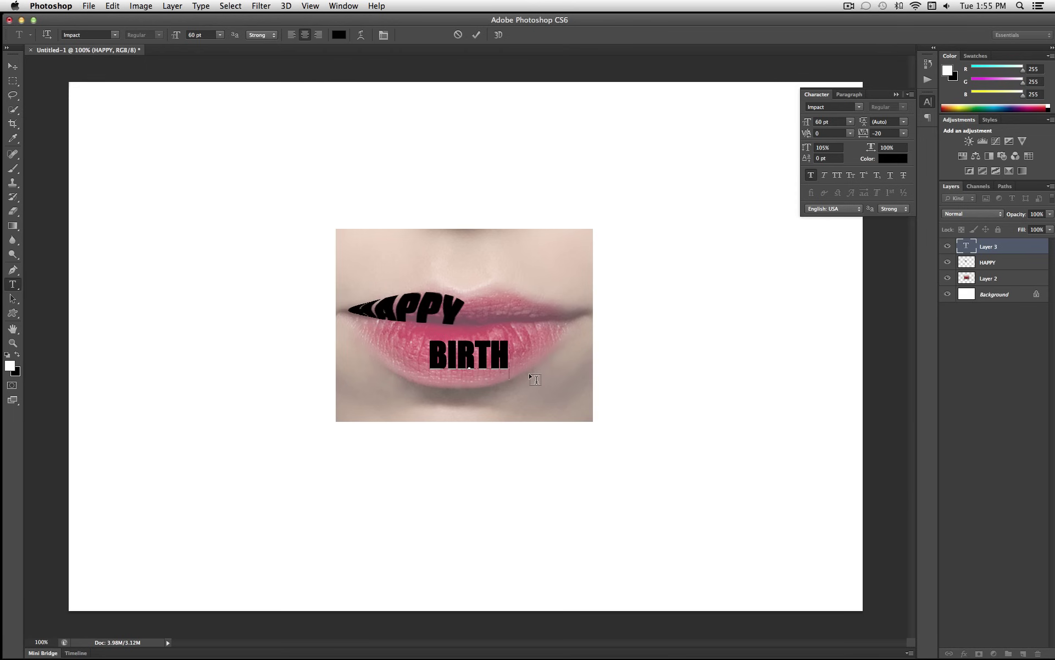
type("DAY")
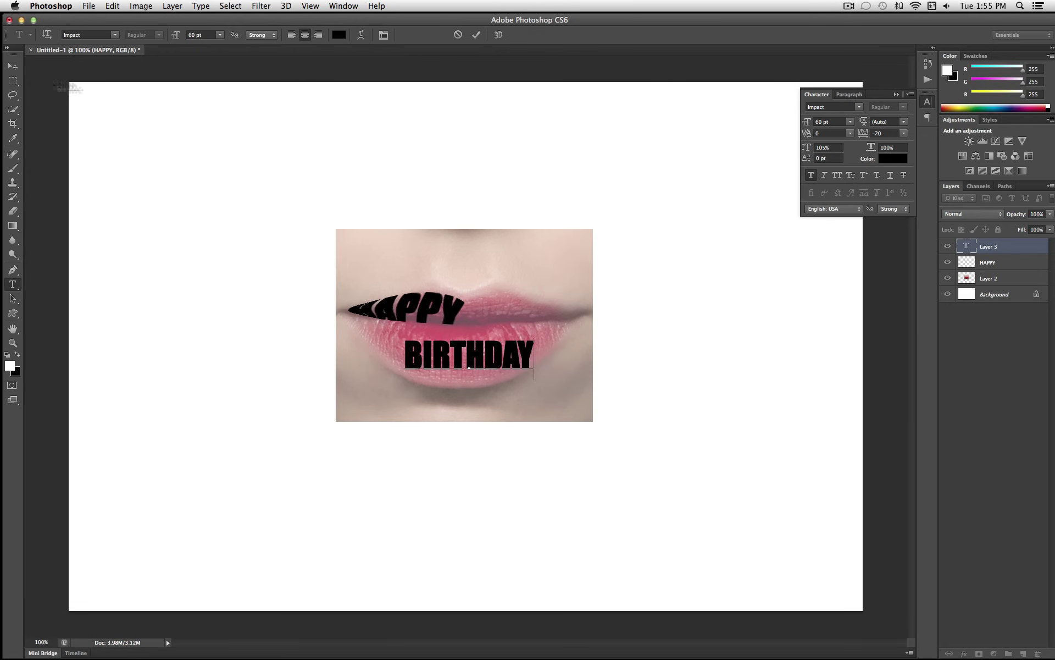
left_click(16, 67)
left_click_drag(481, 380, 539, 337)
Step: Scale BIRTHDAY down to about 70% (41.17 pt)
key("ctrl+t")
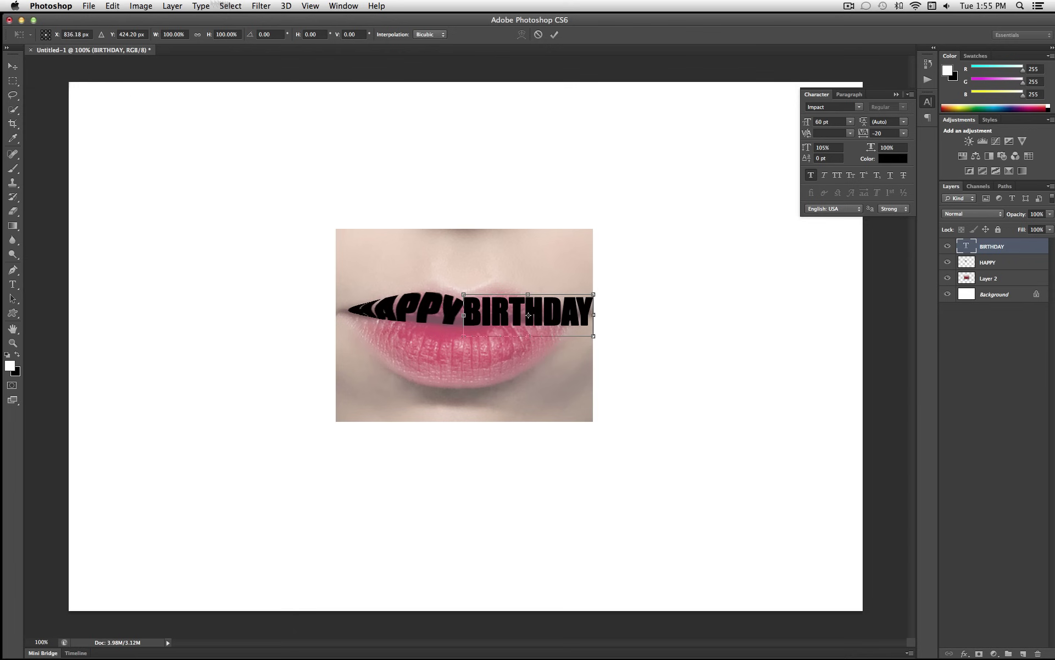
left_click(107, 4)
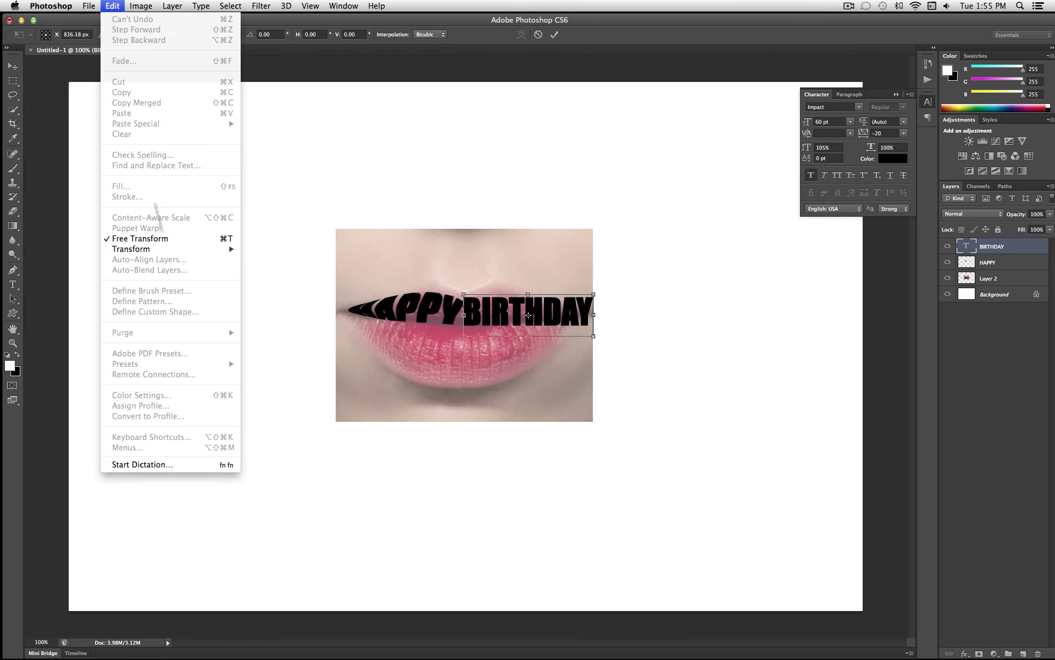
mouse_move(164, 249)
left_click(235, 94)
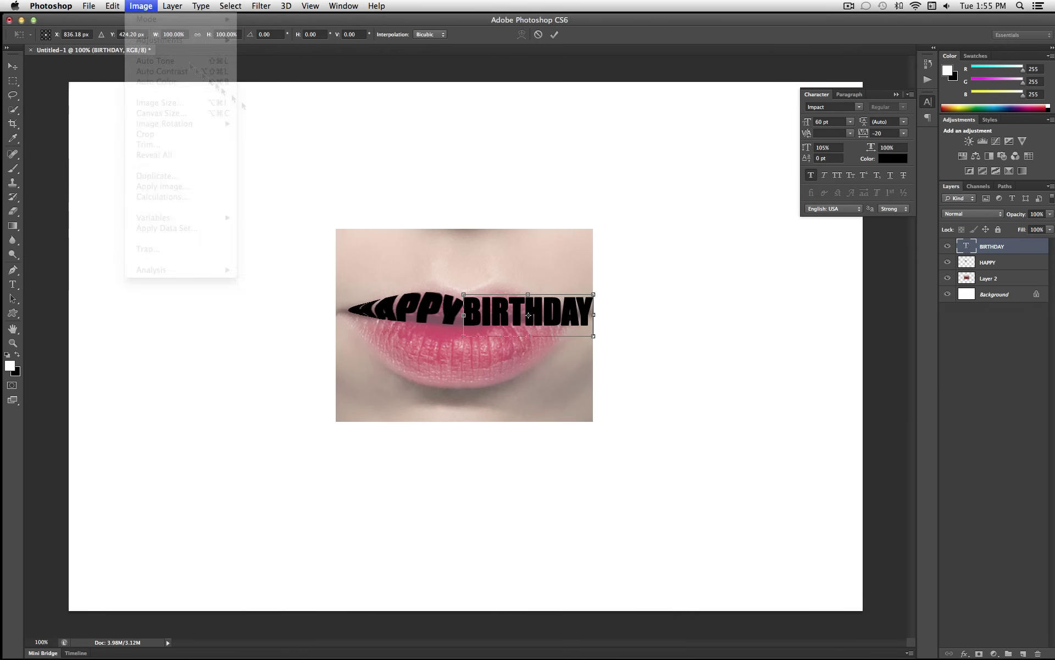
left_click_drag(595, 294, 555, 302)
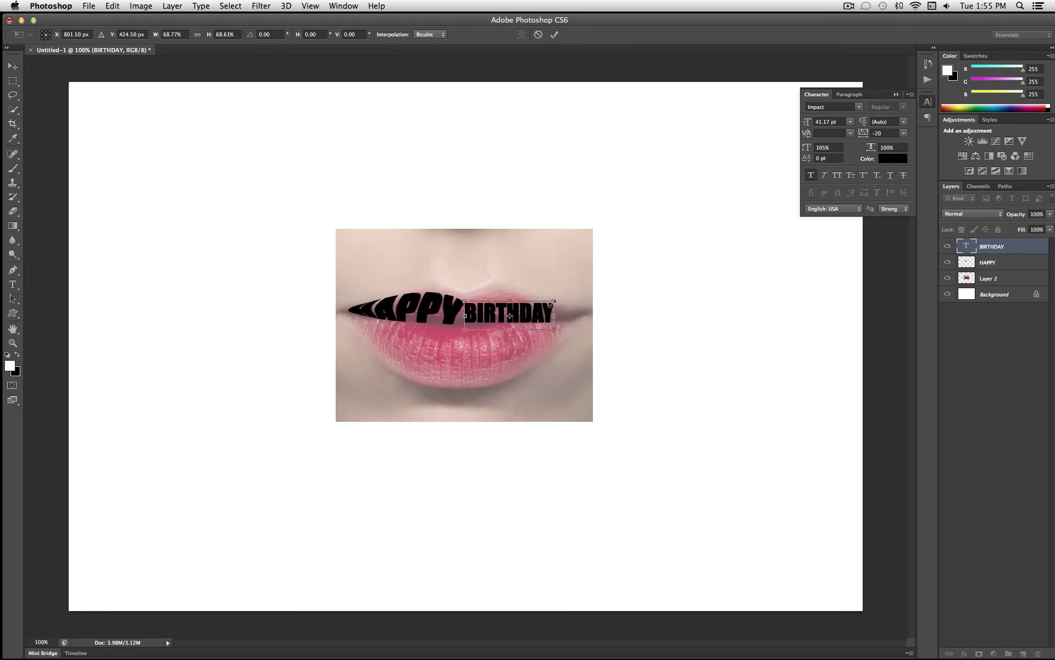
key("Return")
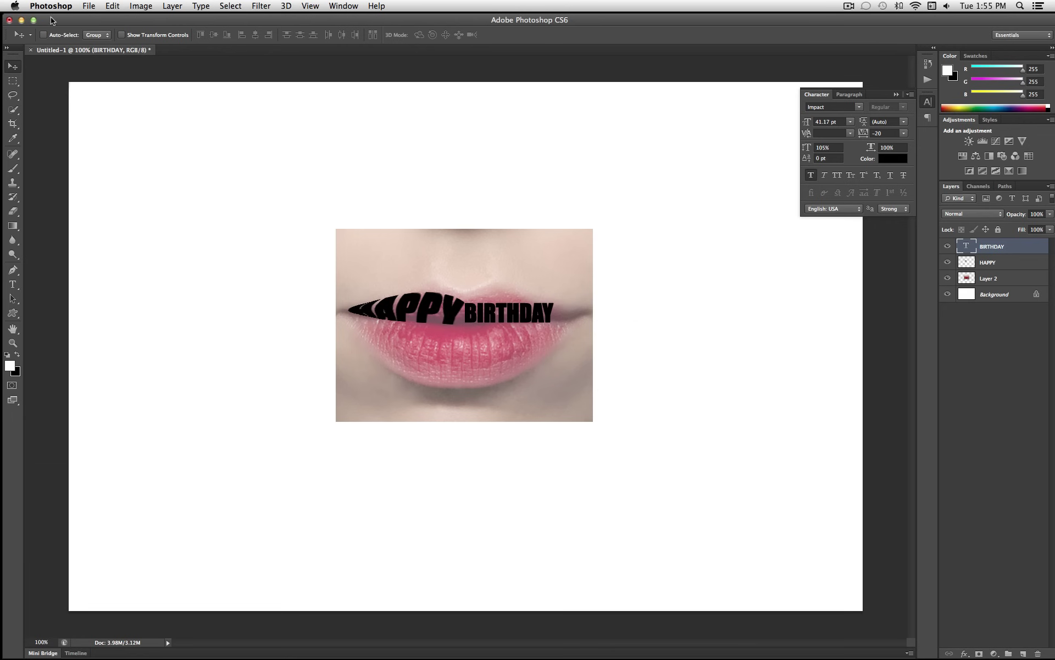
Step: Rasterize the BIRTHDAY type layer
left_click(110, 6)
mouse_move(178, 251)
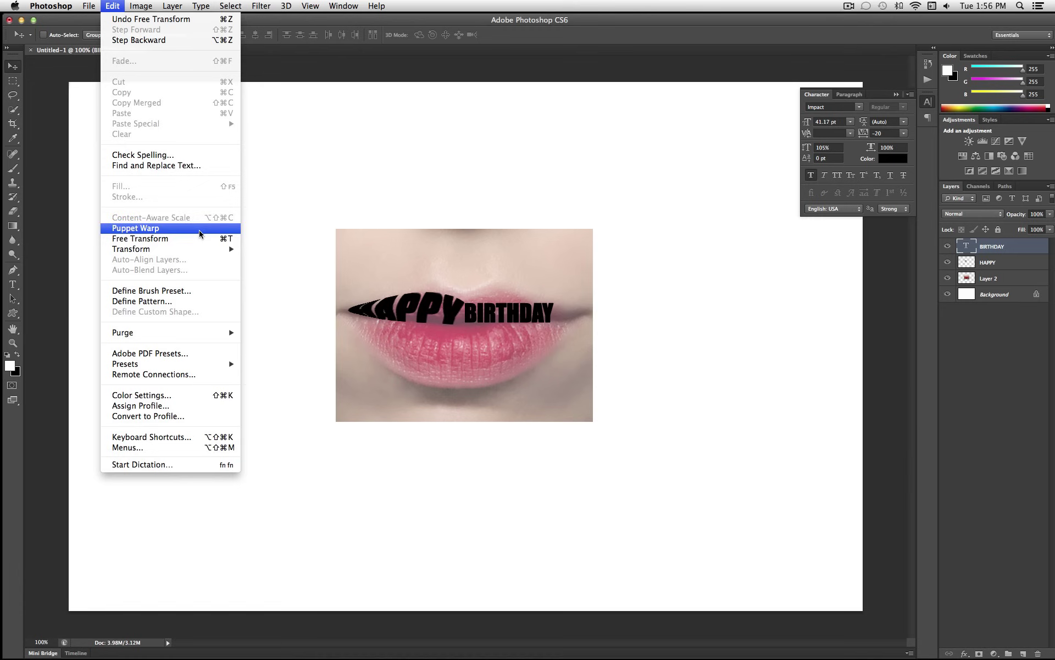
left_click(116, 6)
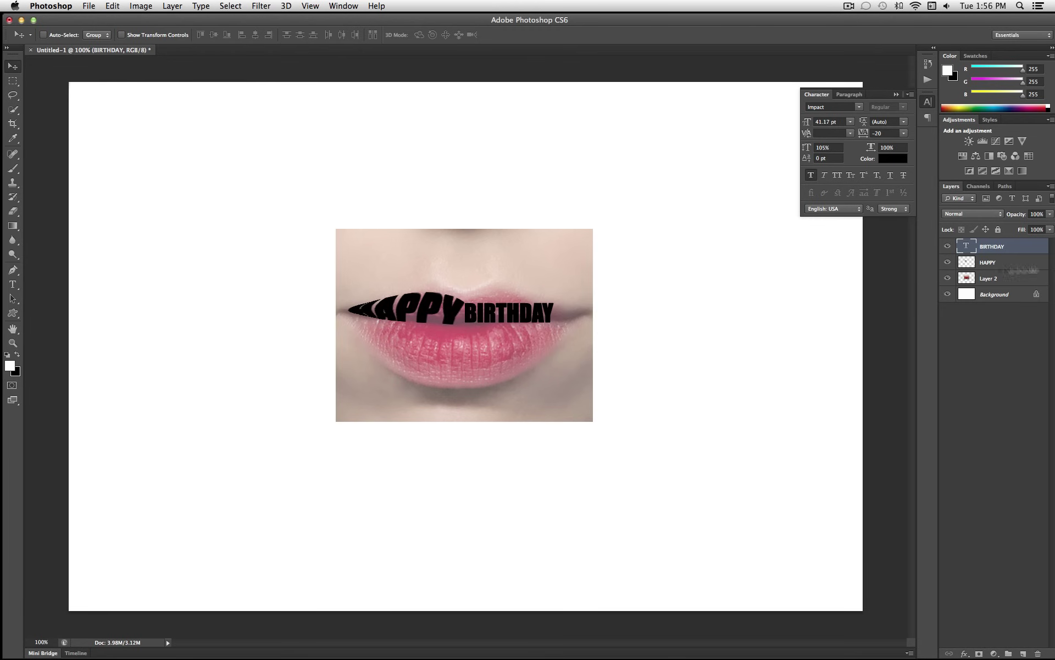
right_click(991, 246)
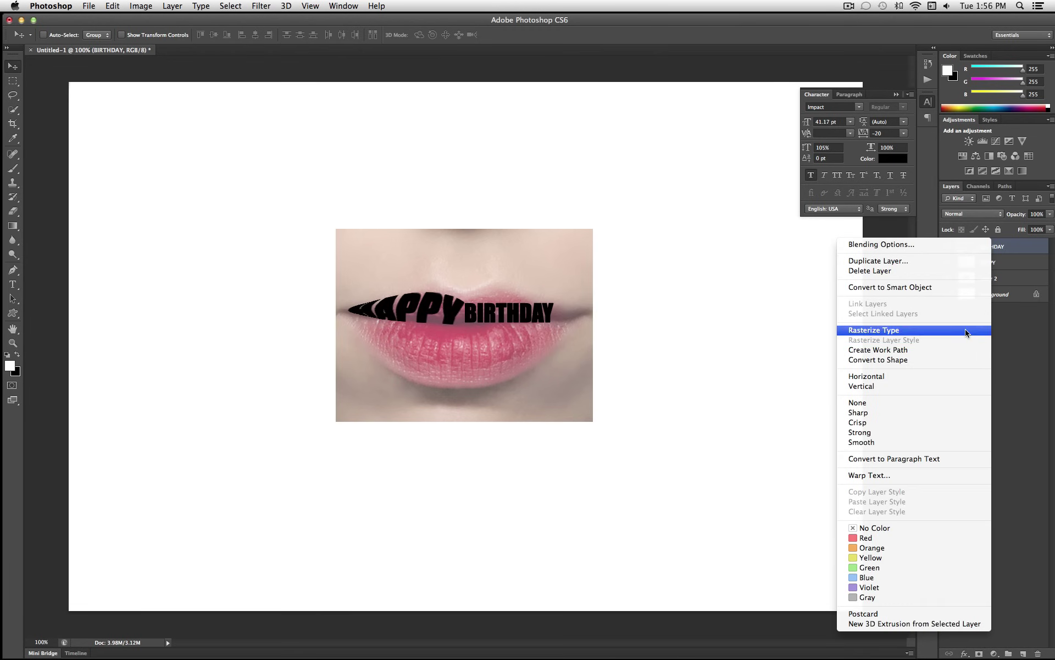
left_click(951, 330)
Step: Warp BIRTHDAY into an arch continuing HAPPY's curve toward the right lip corner
left_click(113, 5)
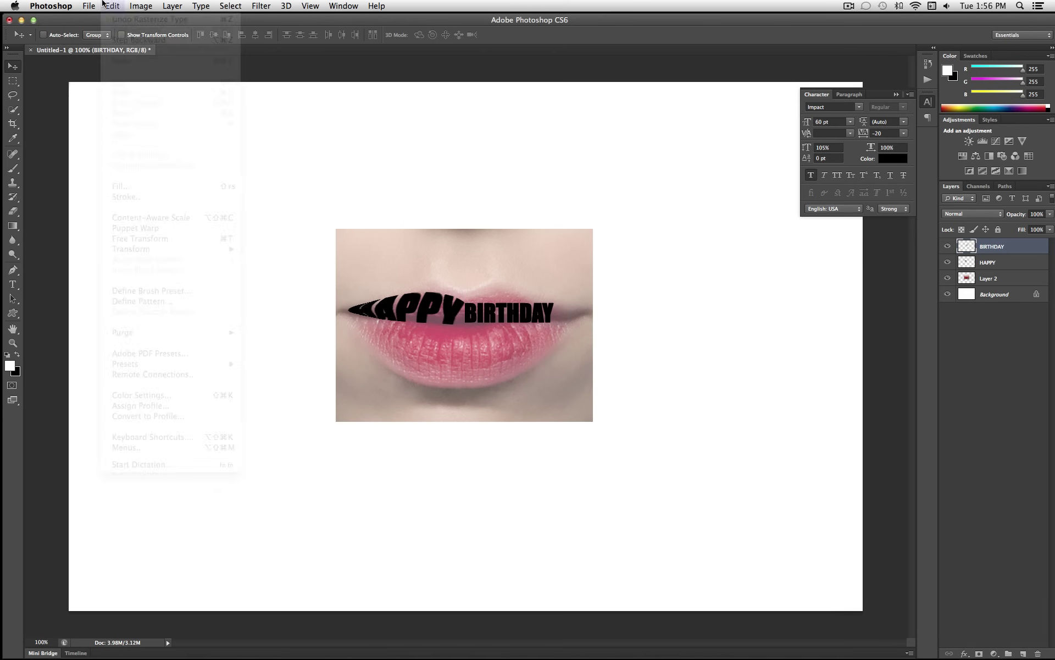
mouse_move(190, 255)
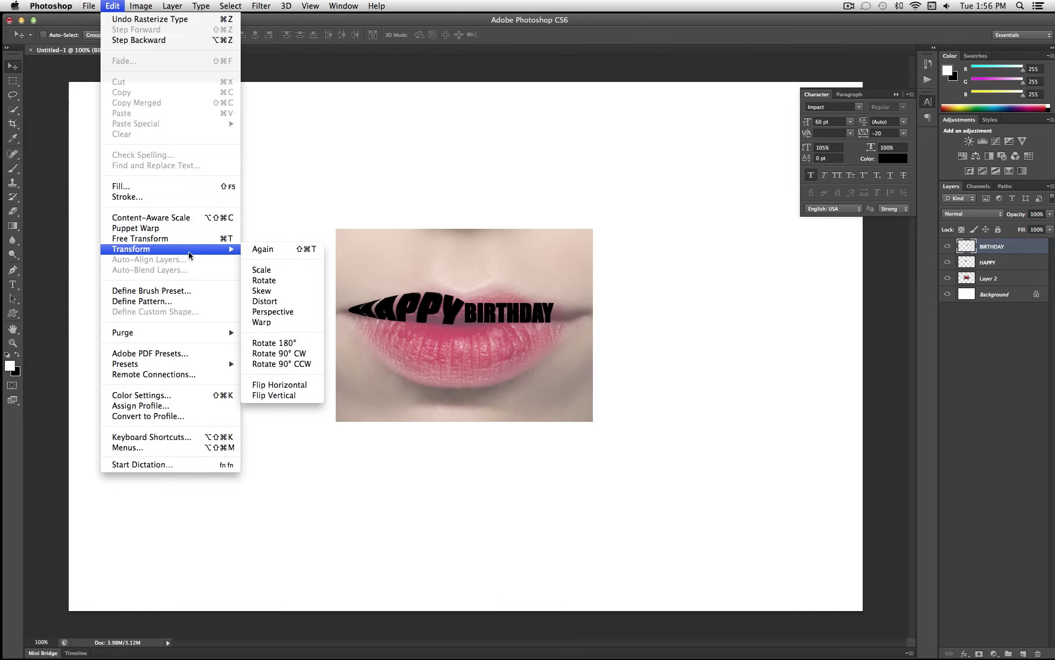
left_click(261, 322)
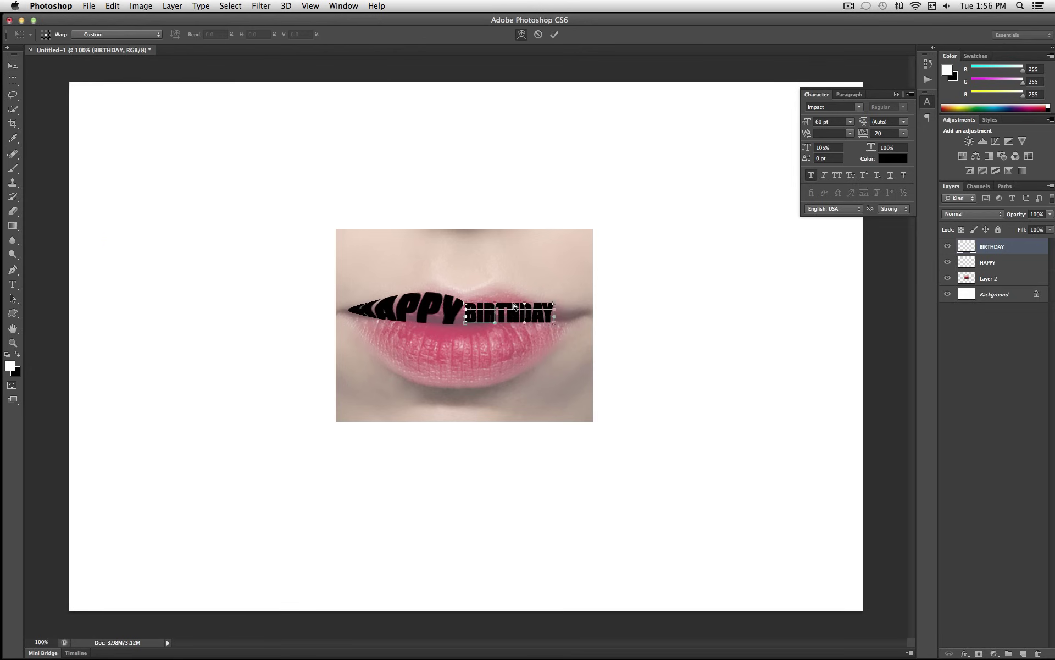
left_click_drag(506, 306, 569, 322)
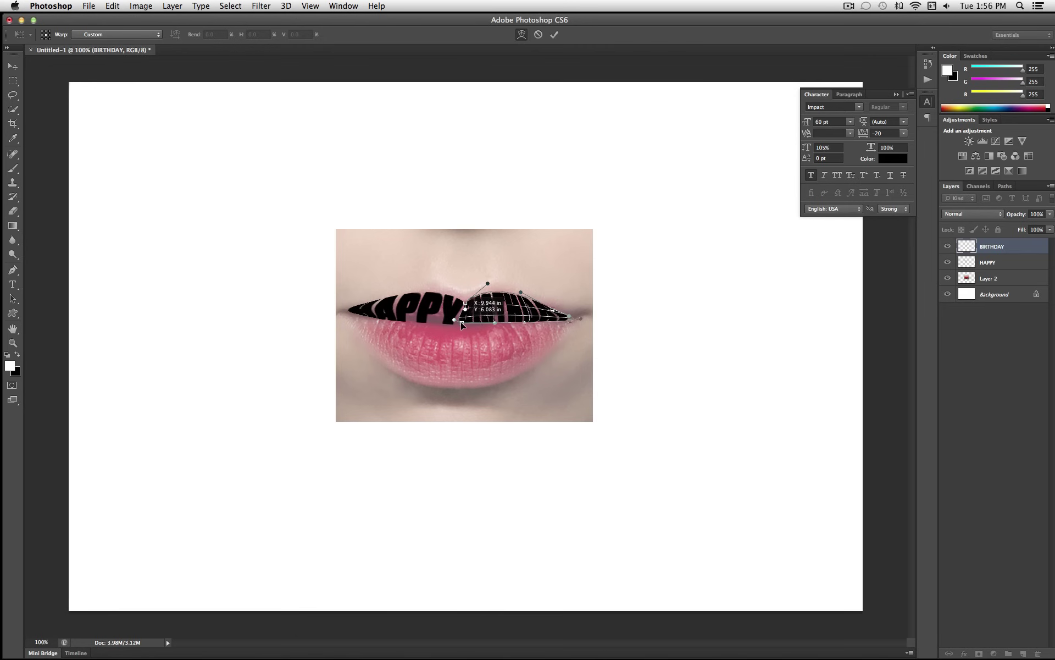
left_click(525, 325)
left_click_drag(568, 320, 572, 318)
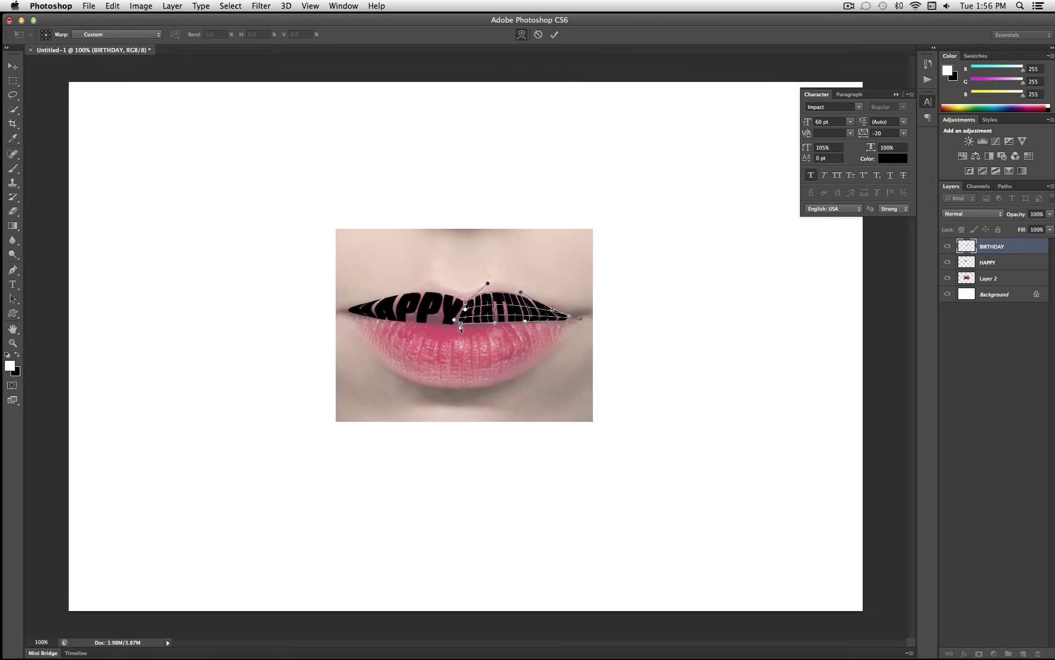
key("Return")
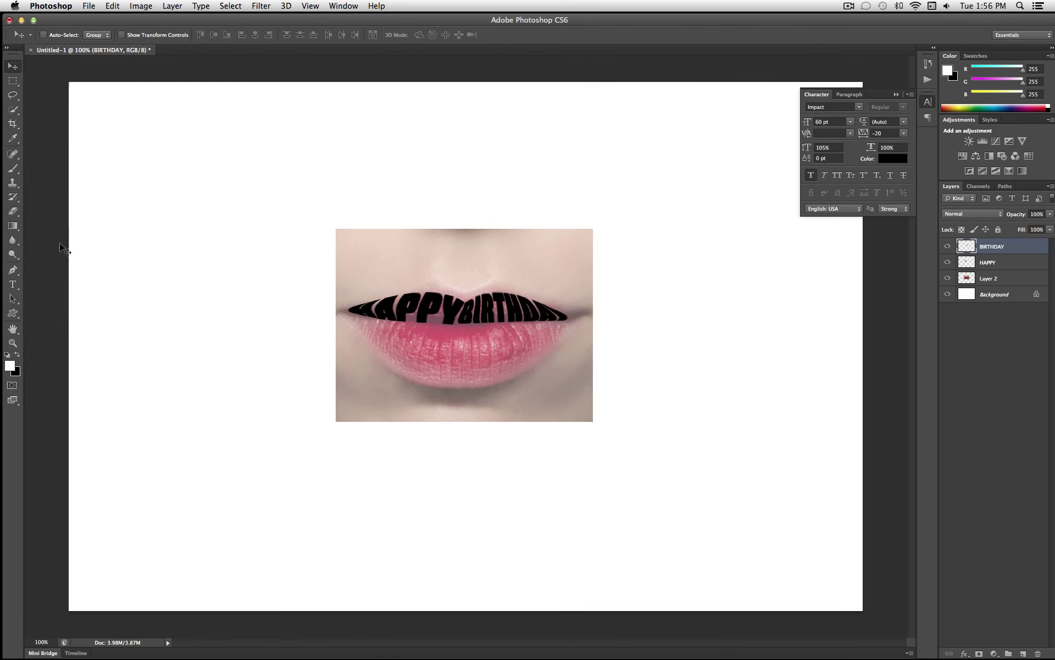
Step: Type the birthday person's name on the lips, replacing a trial TO YOU entry
left_click(13, 285)
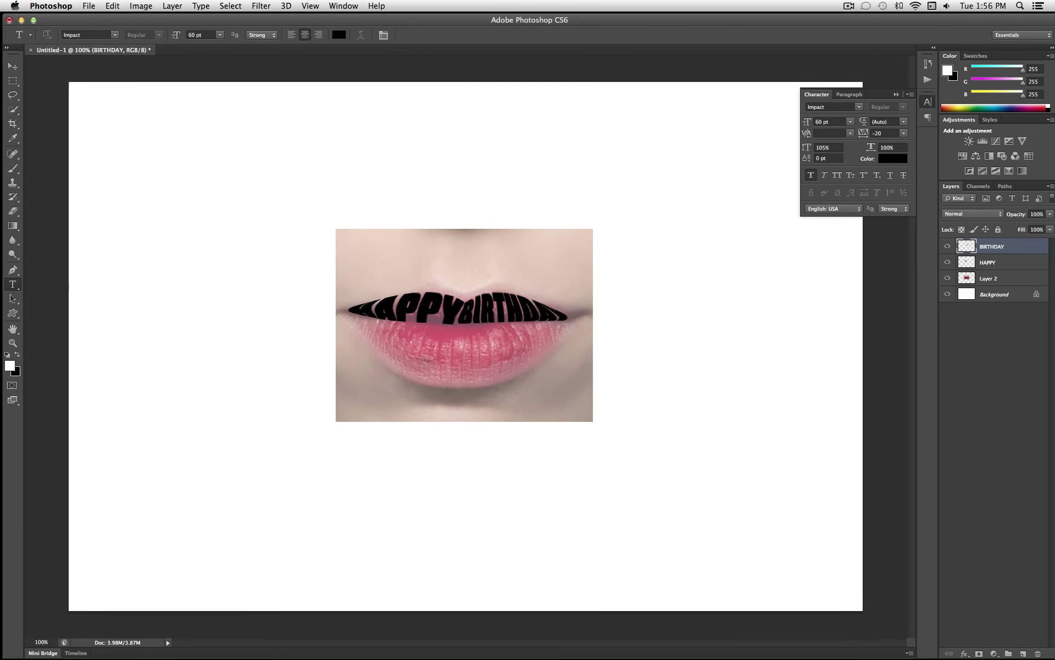
left_click(361, 348)
type("TO")
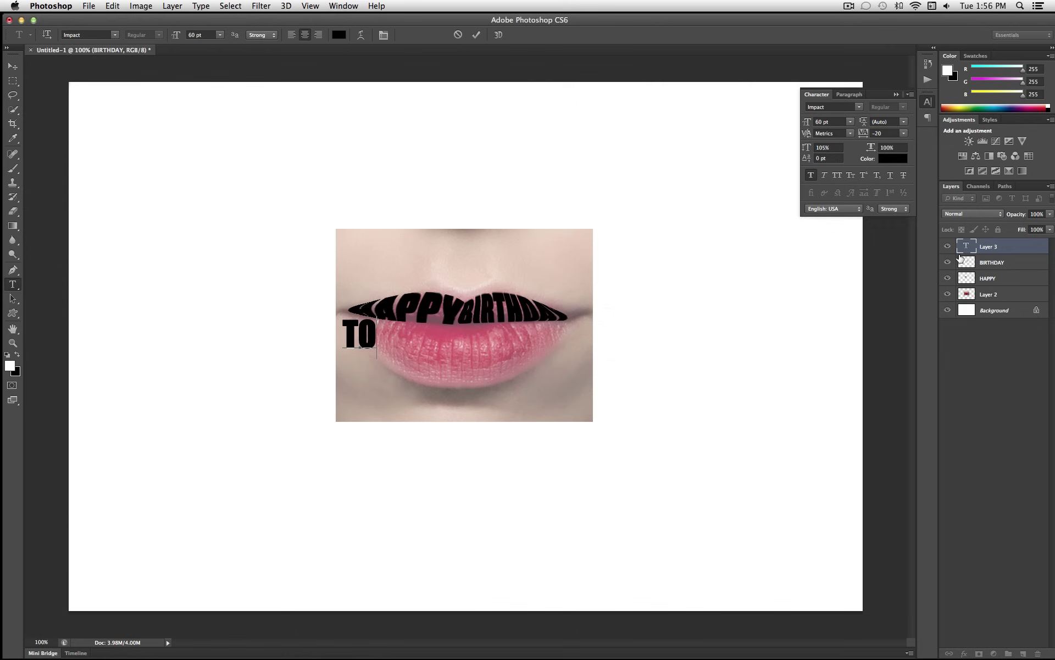
type("YOU")
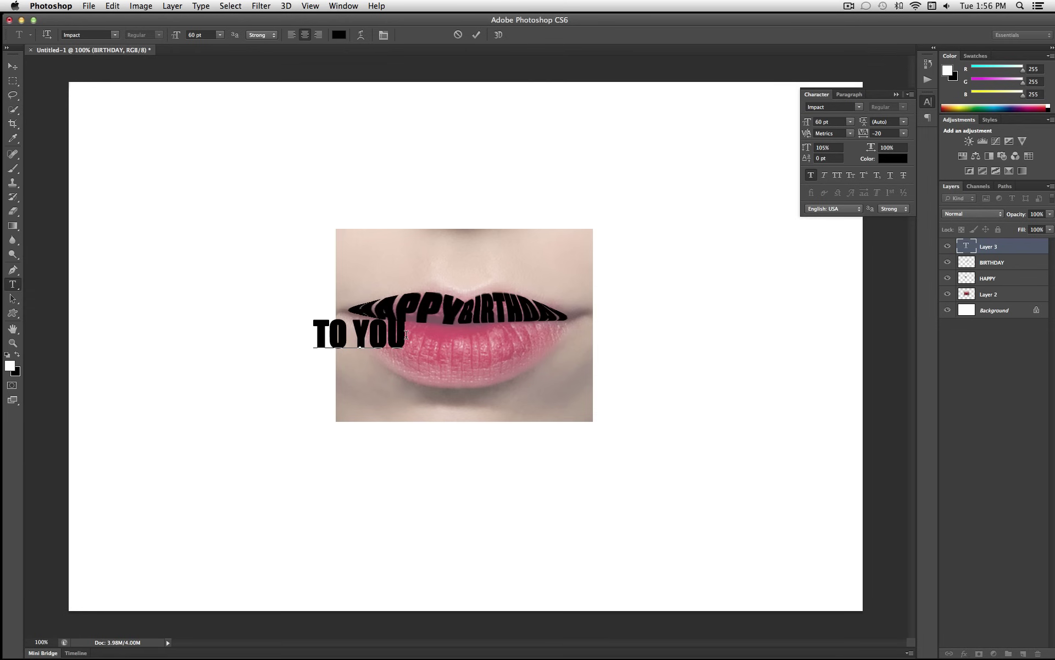
key("Left")
key("Left")
key("Left")
key("super+a")
key("BackSpace")
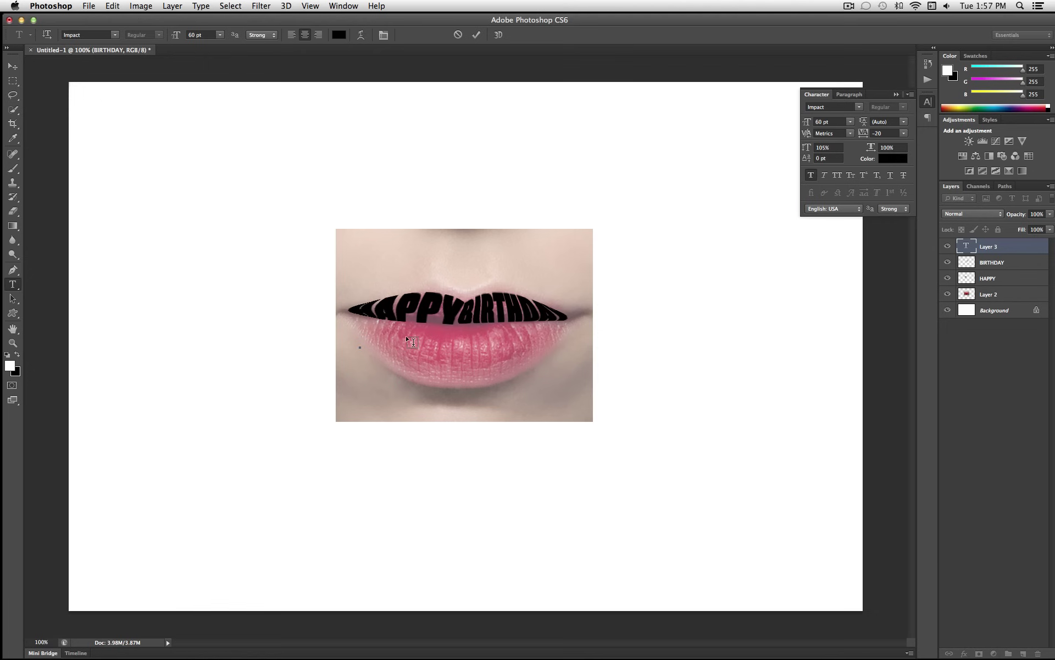
type("JESSICA")
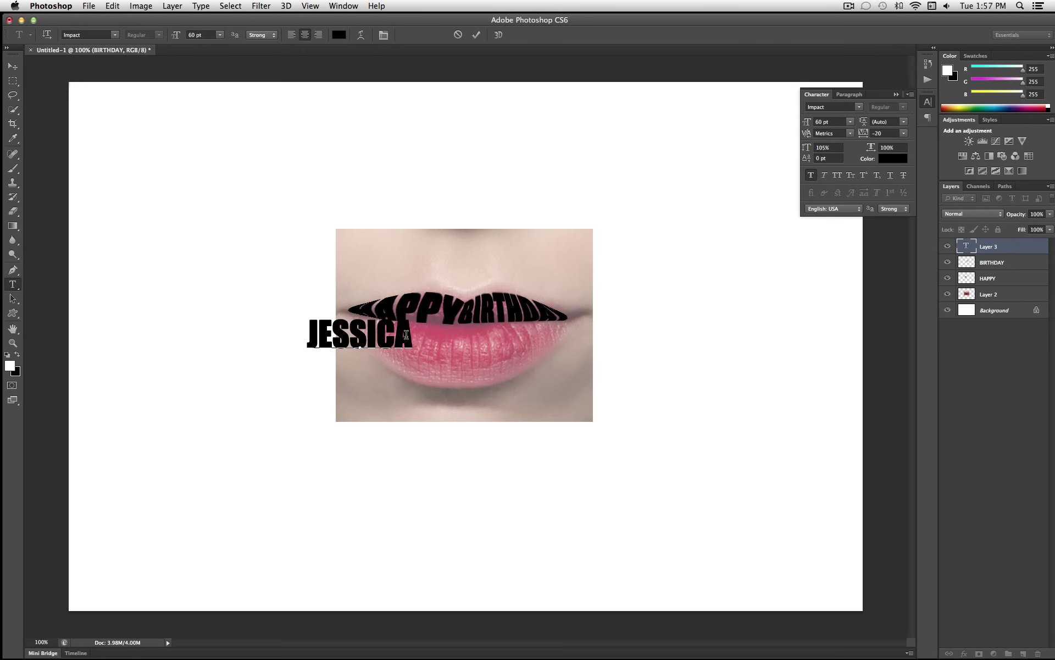
Step: Move the name onto the lower lip and enlarge it to about 156% (93.99 pt)
left_click(12, 66)
left_click_drag(377, 356, 482, 373)
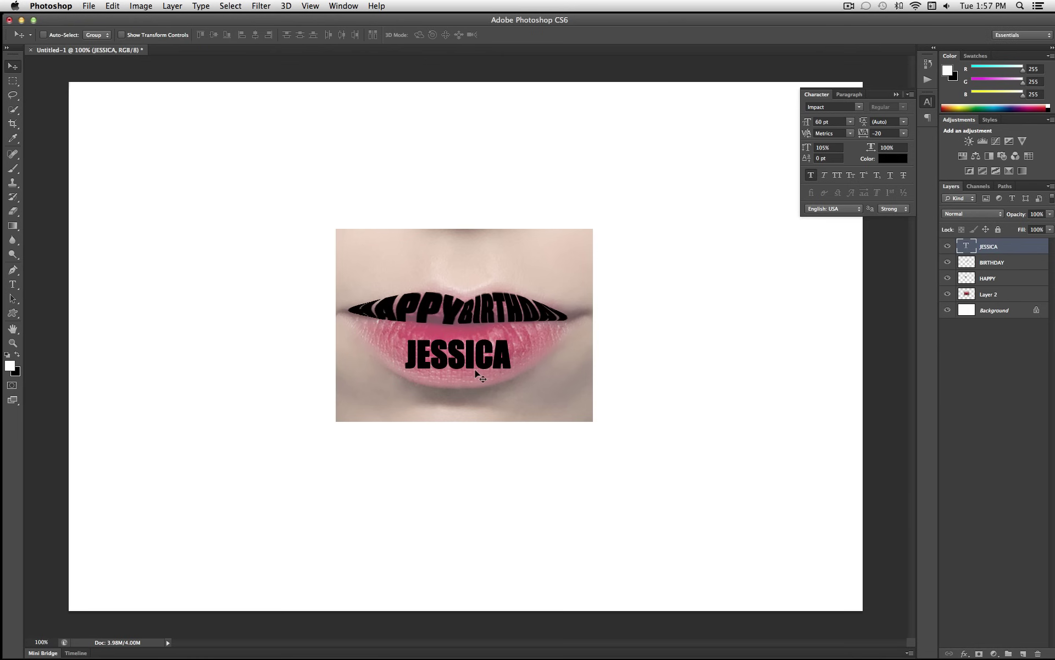
key("super+t")
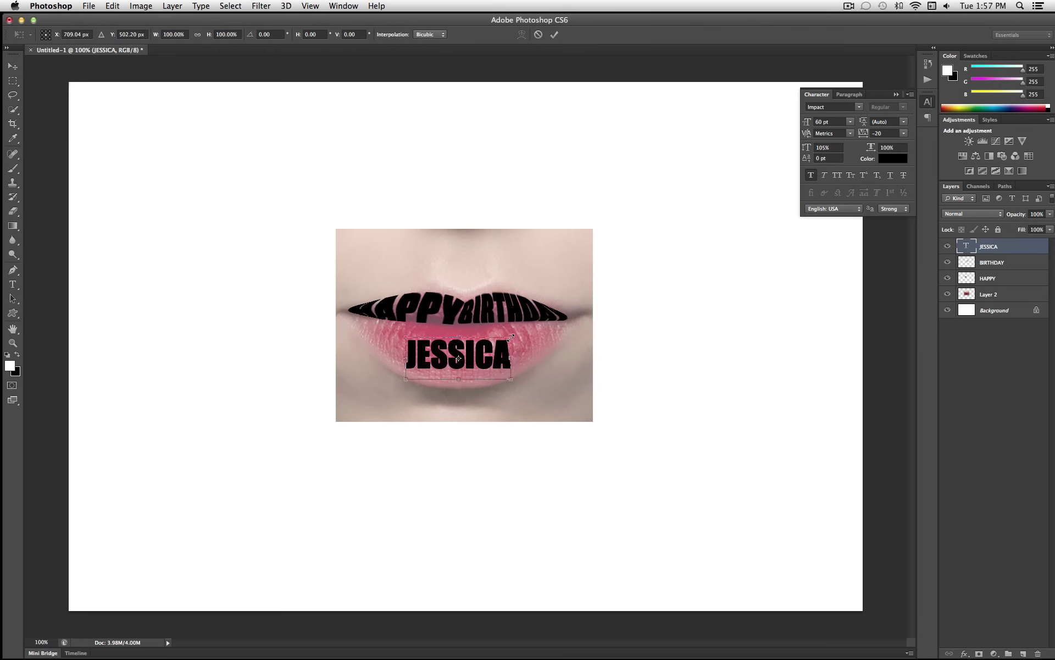
mouse_move(511, 336)
left_mouse_down()
mouse_move(576, 311)
mouse_move(510, 332)
mouse_move(505, 349)
left_mouse_up()
key("Return")
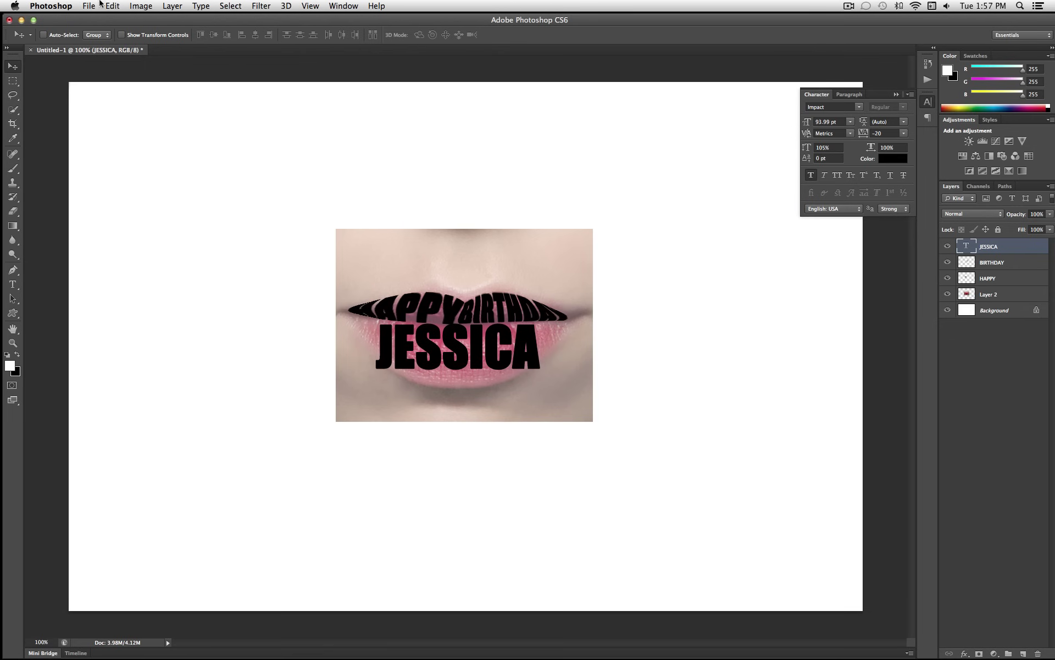
Step: Rasterize the JESSICA type layer and start a Warp transform on it
right_click(992, 245)
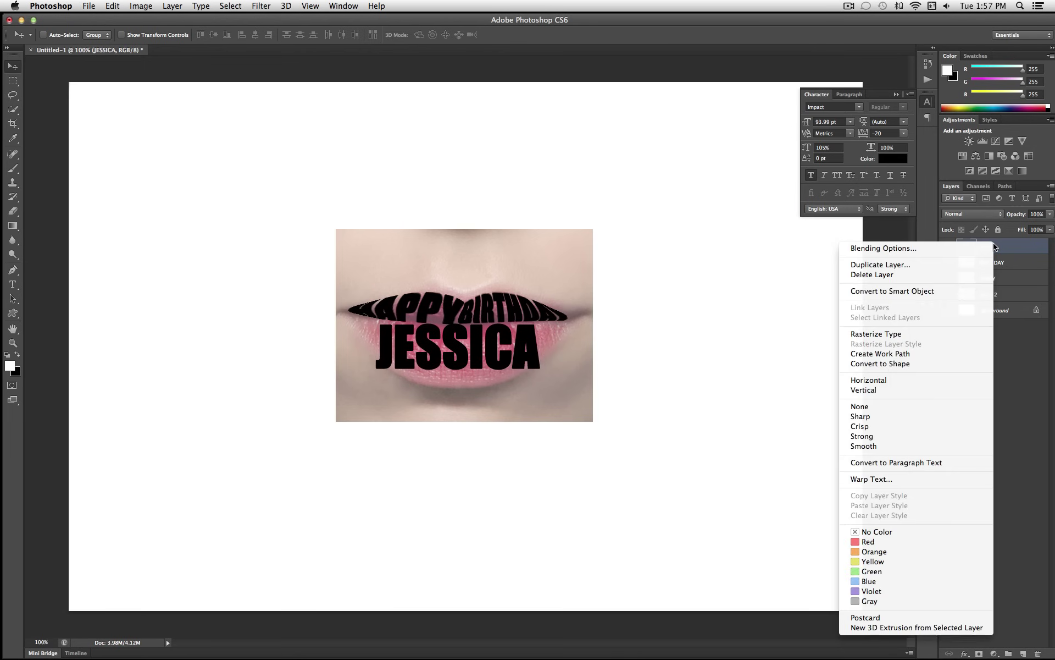
left_click(936, 335)
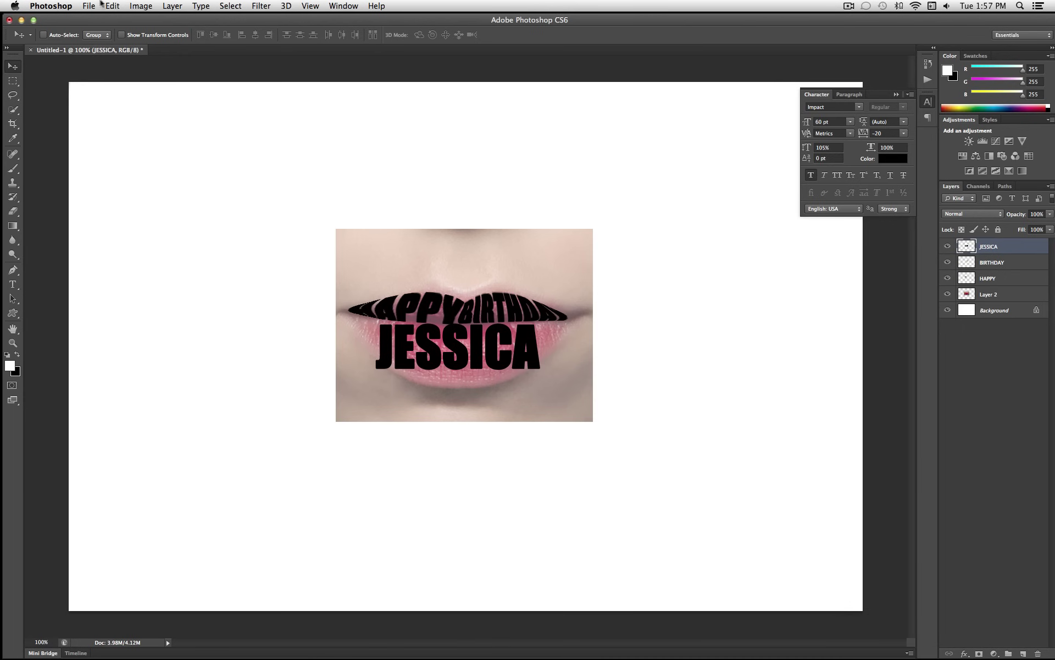
left_click(111, 6)
mouse_move(191, 251)
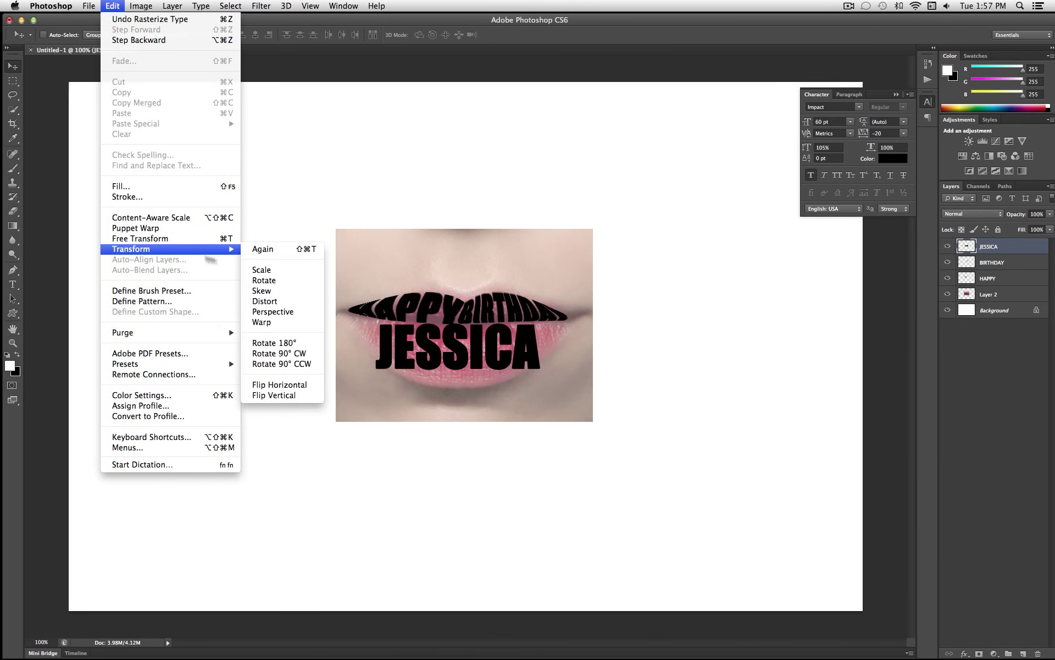
left_click(264, 323)
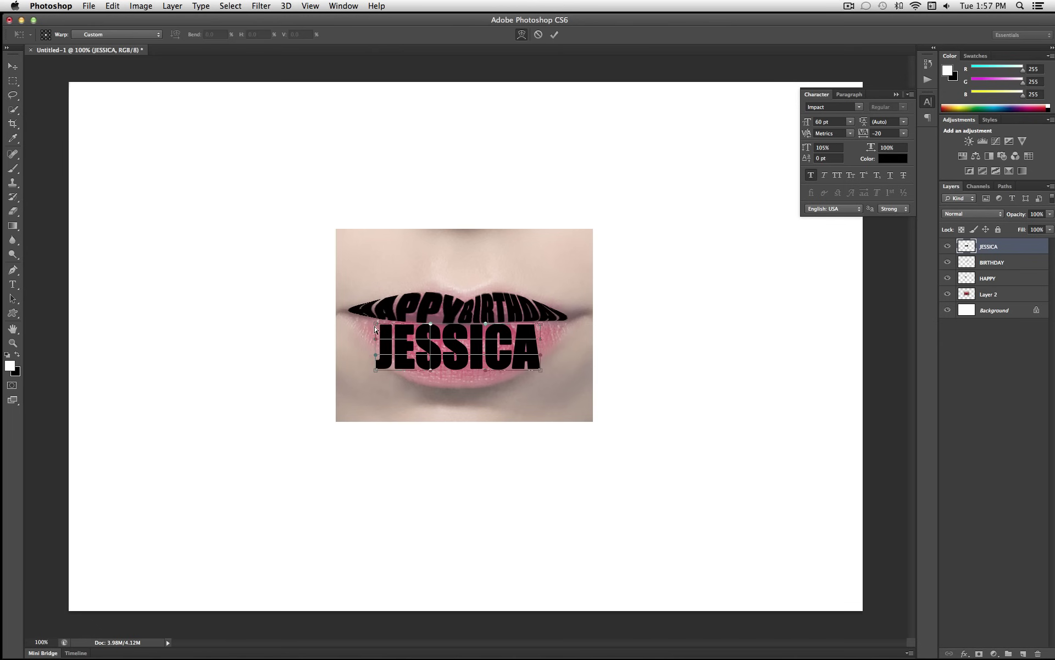
Step: Bend JESSICA's left side up, slant the J and curve its bottom edge downward
left_click_drag(375, 327, 337, 312)
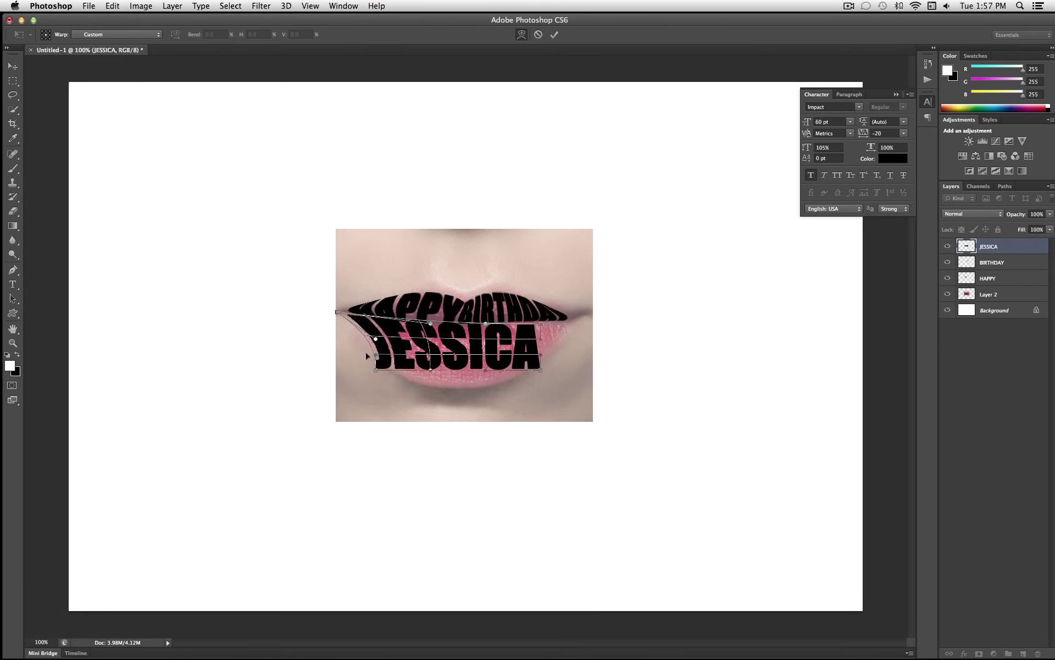
left_click_drag(377, 372, 356, 345)
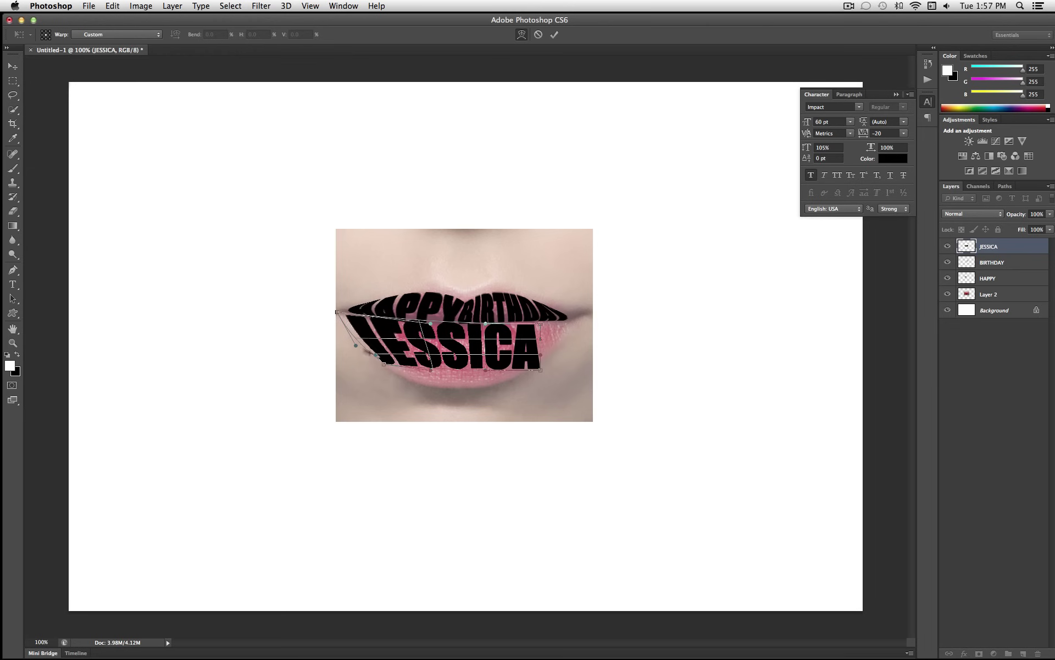
left_click_drag(432, 372, 444, 412)
left_click_drag(501, 375, 498, 385)
left_click_drag(542, 341, 499, 384)
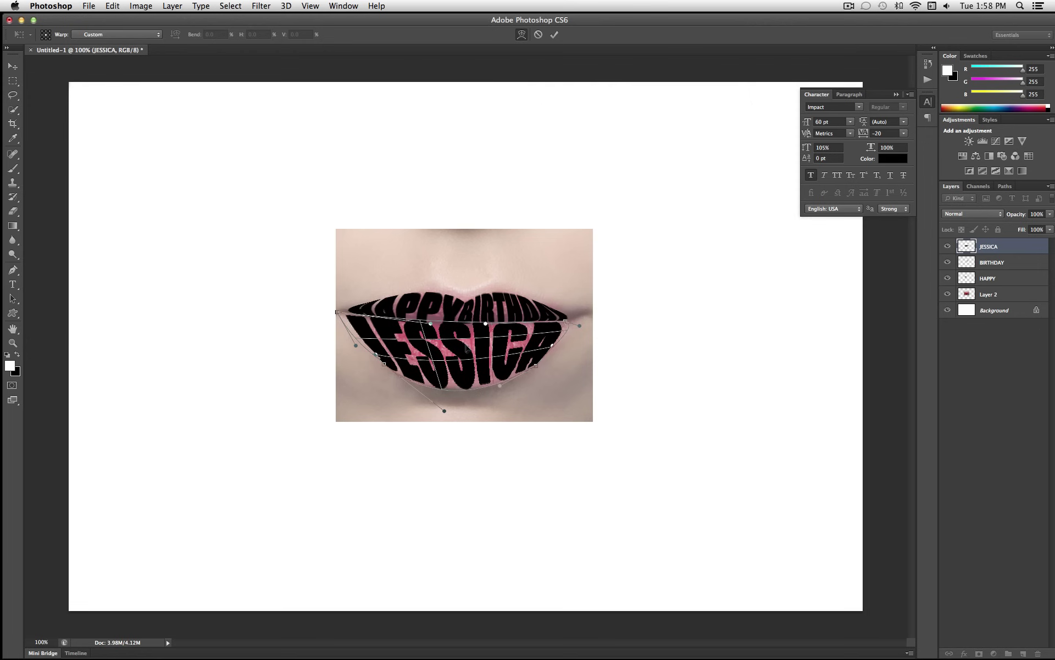
Step: Fine-tune JESSICA's warp corners and curves to fill the lower lip, then commit it
mouse_move(457, 325)
left_mouse_down()
mouse_move(428, 329)
mouse_move(437, 329)
left_mouse_up()
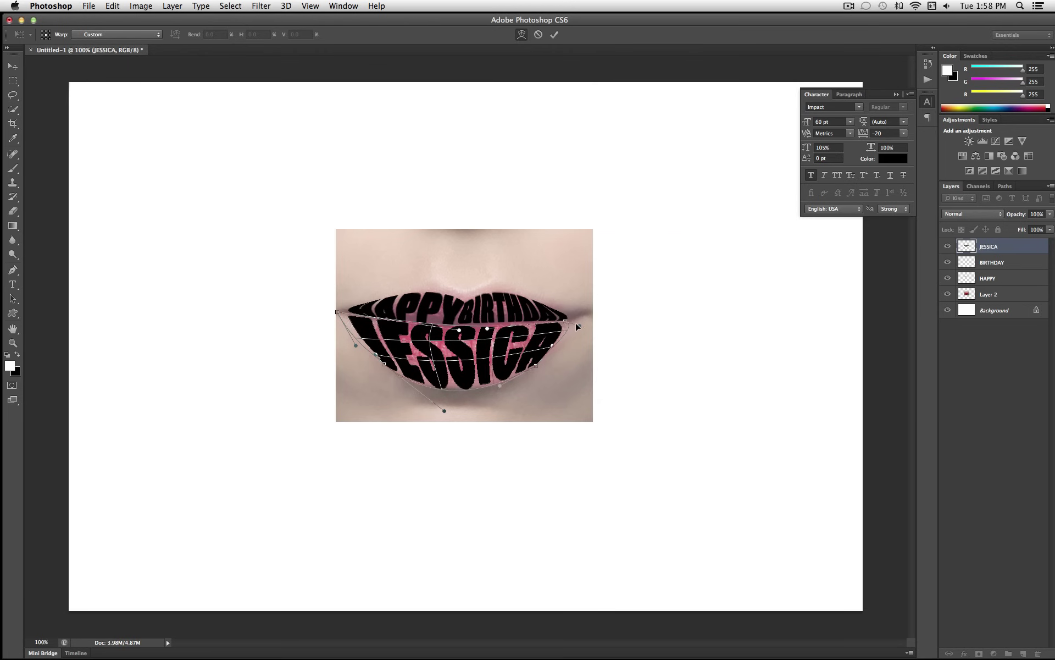
left_click_drag(569, 323, 496, 345)
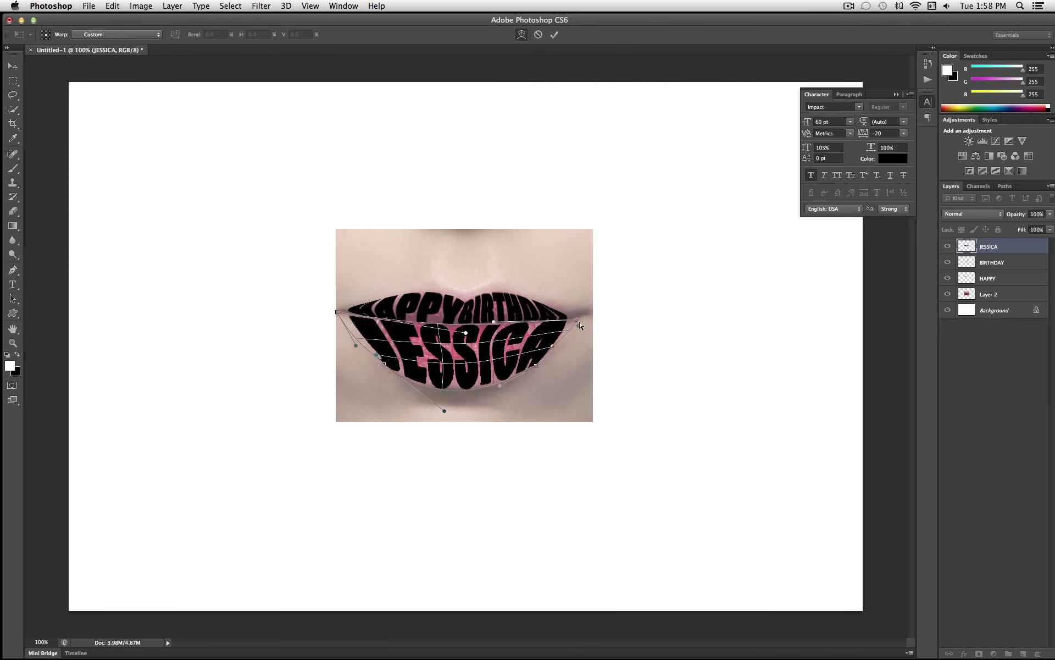
left_click_drag(577, 321, 582, 320)
left_click_drag(339, 315, 336, 315)
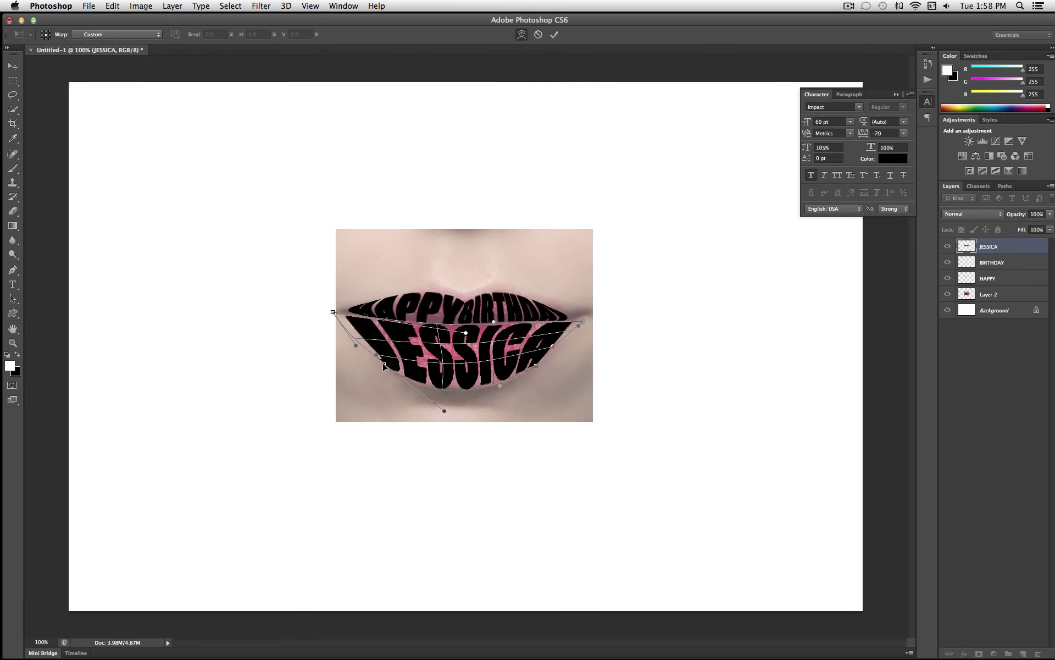
left_click_drag(384, 366, 389, 366)
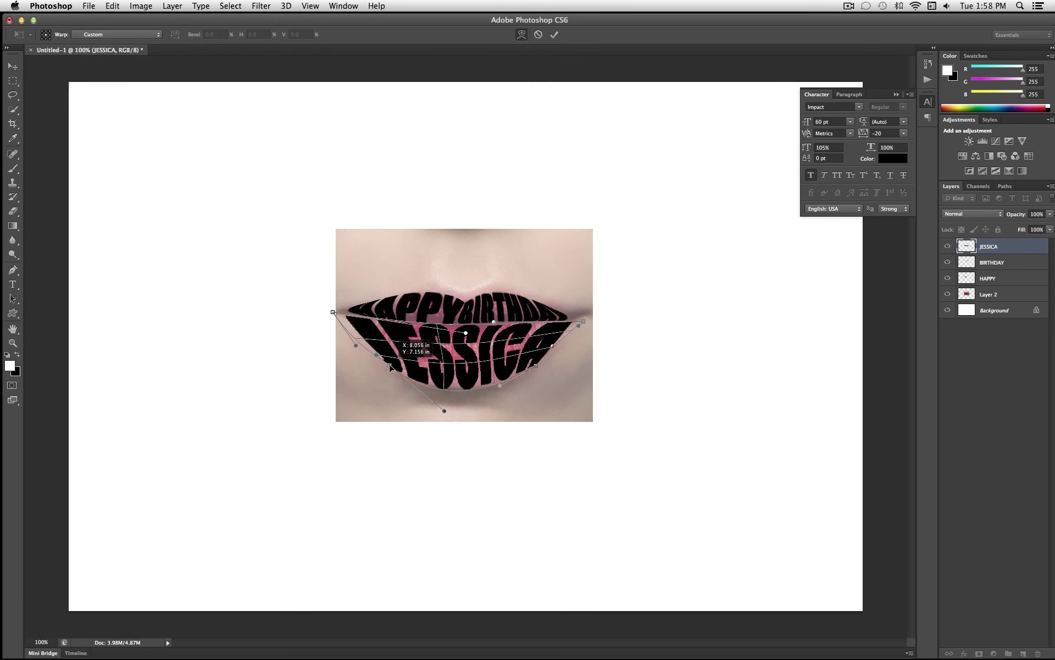
left_click_drag(461, 385, 468, 386)
left_click_drag(458, 339, 463, 340)
left_click_drag(372, 348, 445, 340)
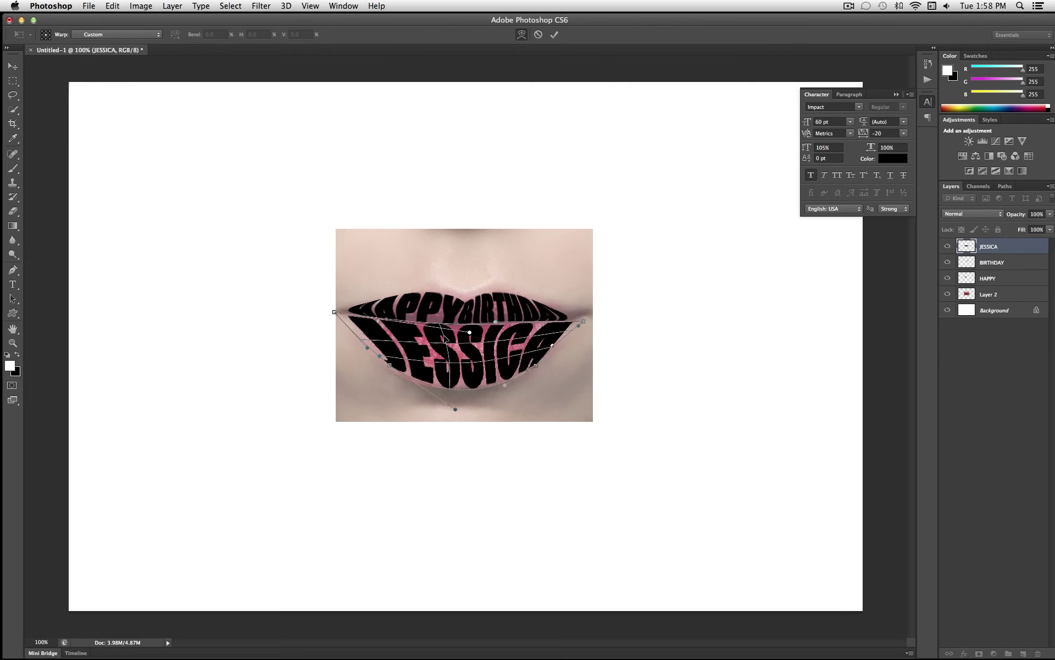
key("Return")
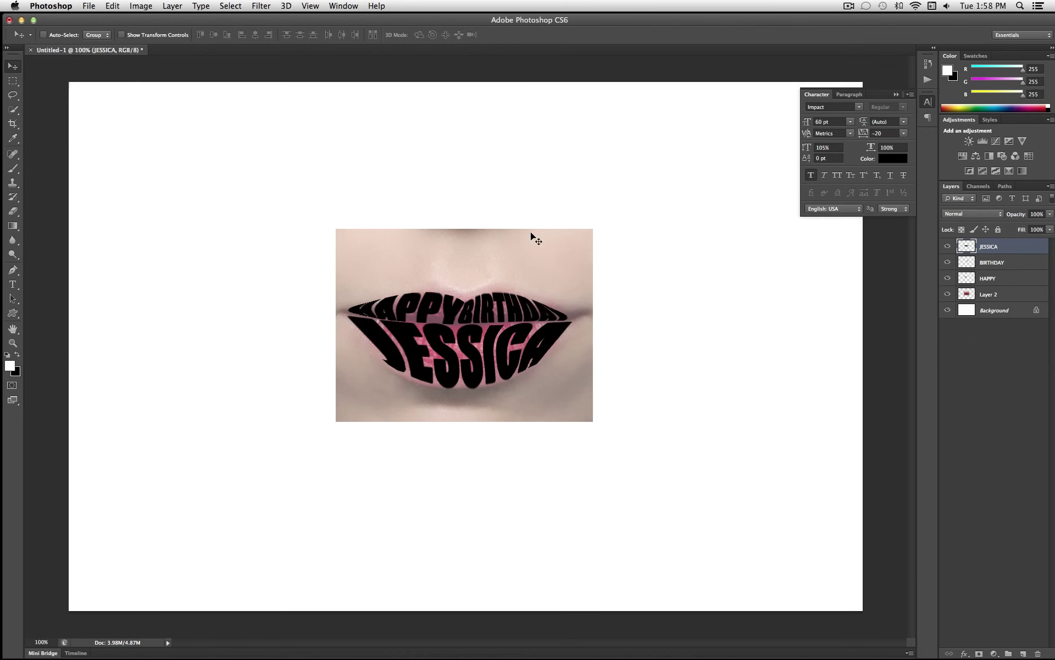
Step: Hide the lips photo layer, then move HAPPY, BIRTHDAY and JESSICA up together
left_click(948, 294)
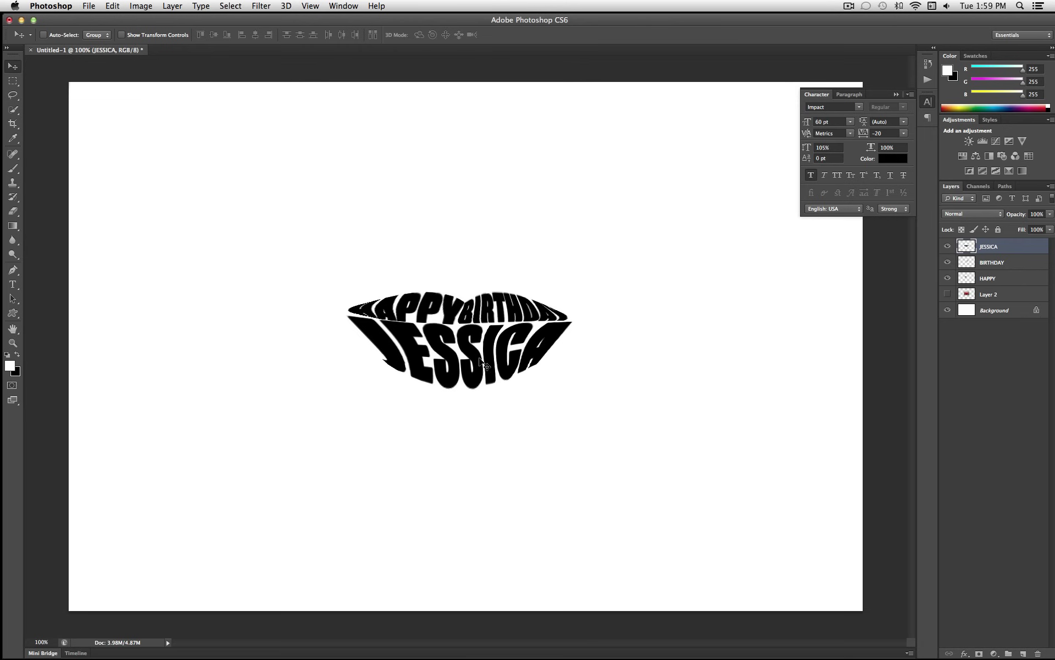
left_click(947, 247)
left_click(948, 247)
left_click(988, 279, "shift")
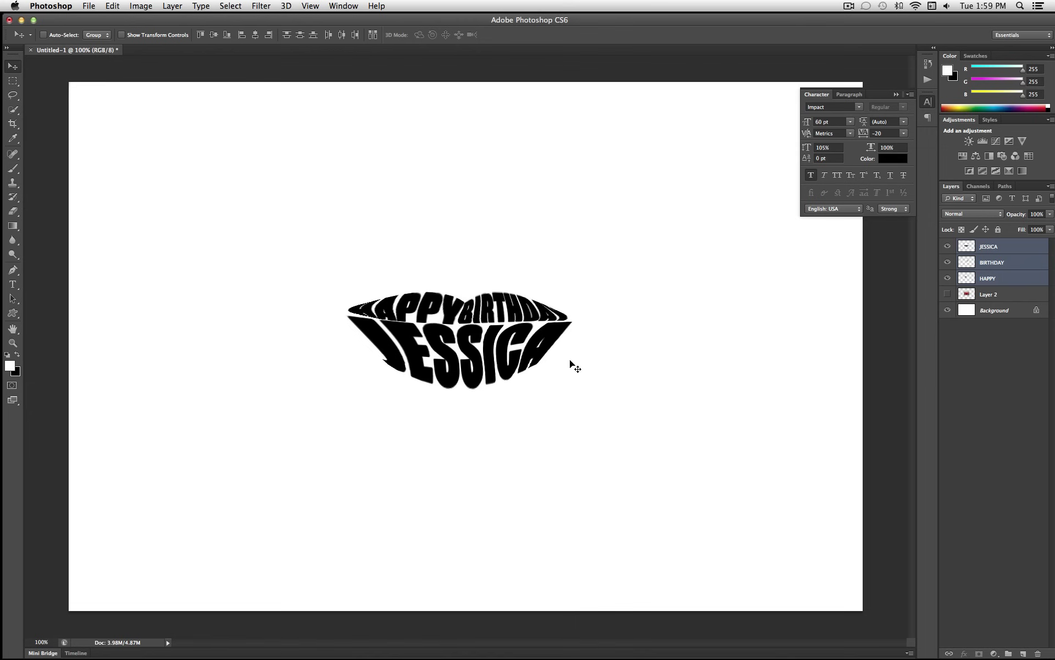
mouse_move(566, 361)
left_mouse_down()
mouse_move(443, 276)
mouse_move(592, 339)
mouse_move(578, 343)
left_mouse_up()
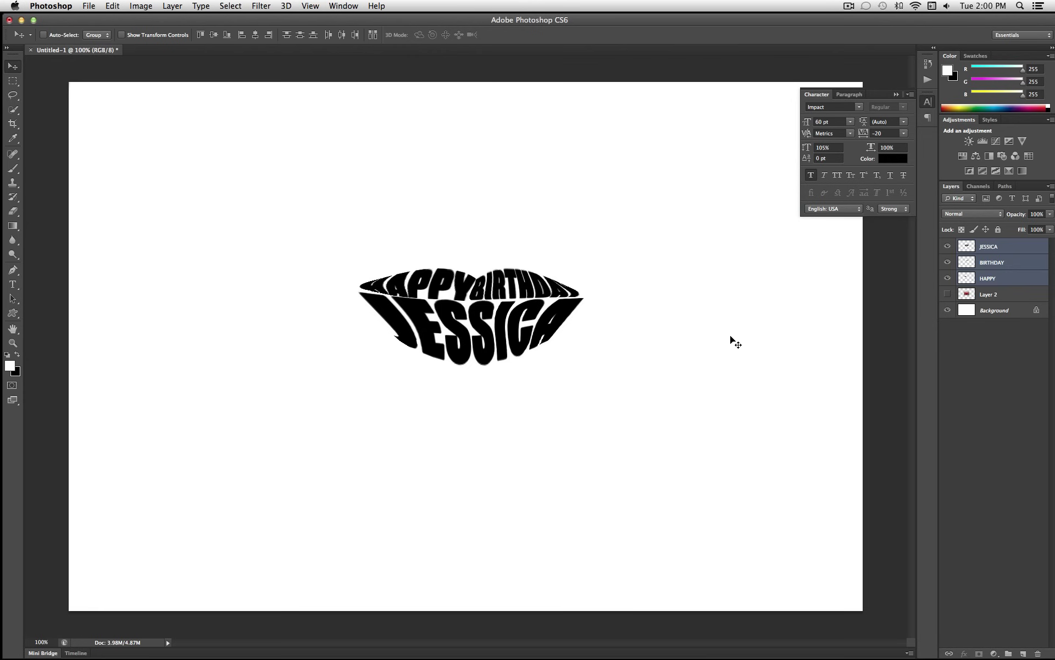
Step: Type sample text 'dsdsds' at the upper left and remove its faux bold for warping
left_click(12, 284)
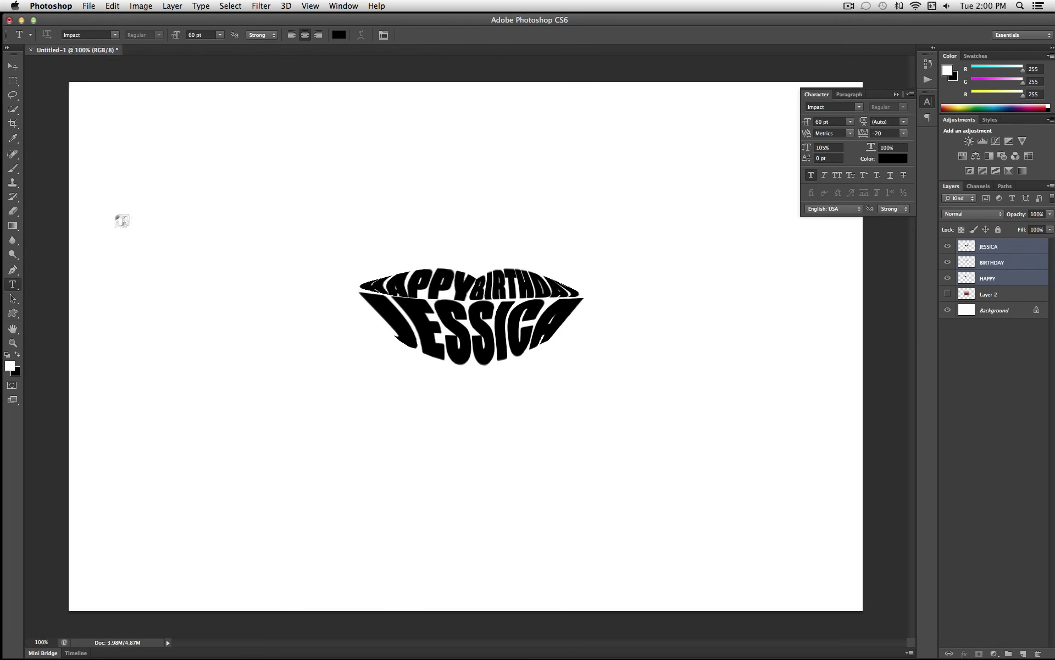
left_click(169, 206)
type("d")
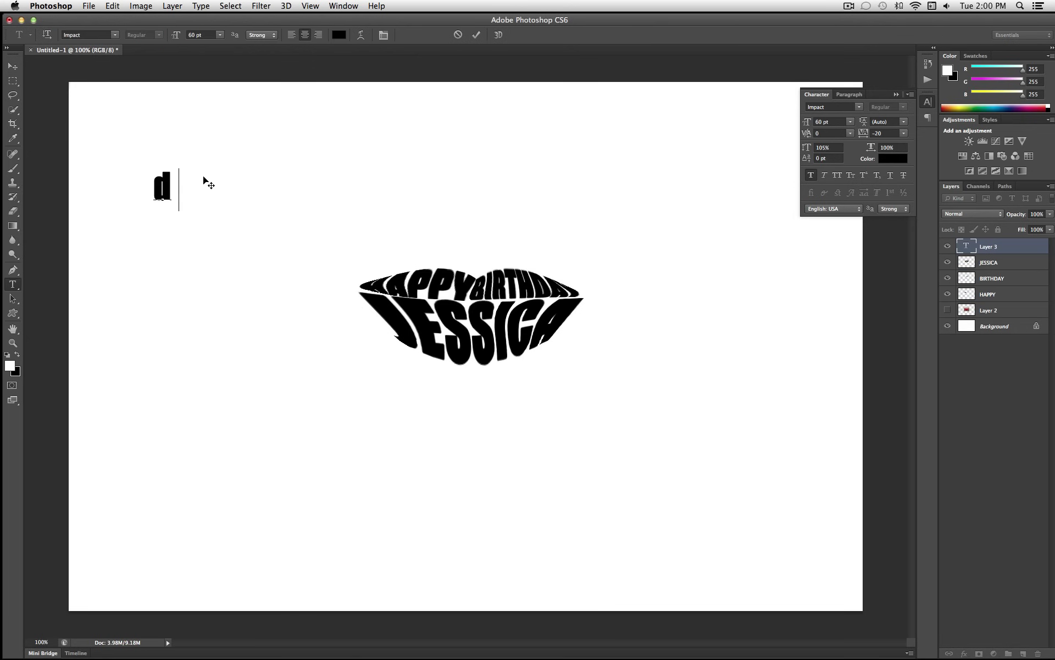
type("sdsds")
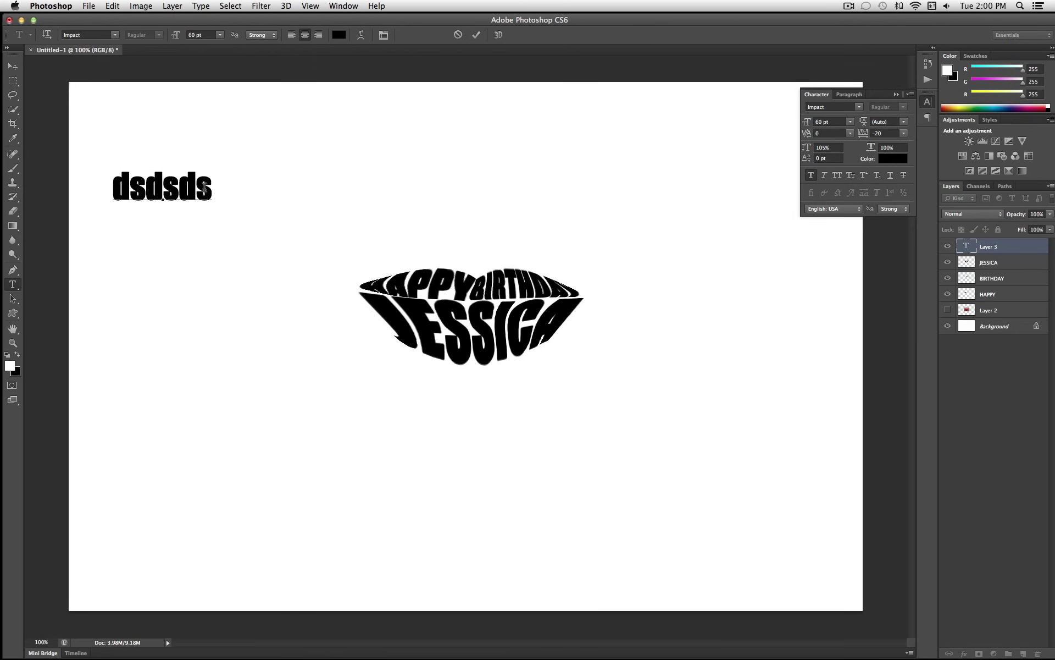
left_click(362, 36)
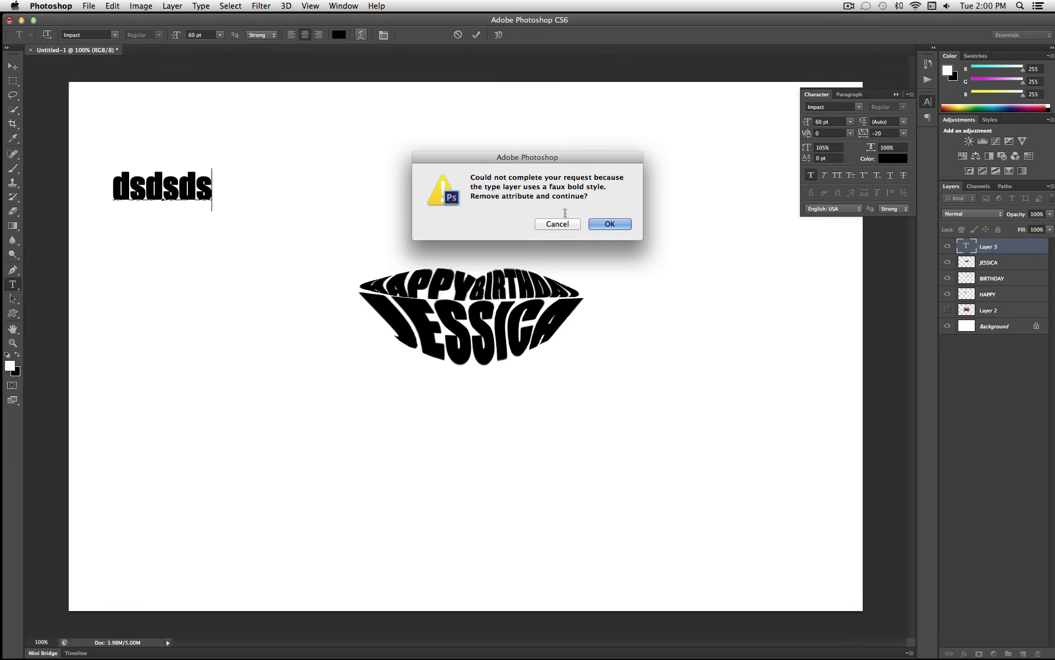
left_click(610, 223)
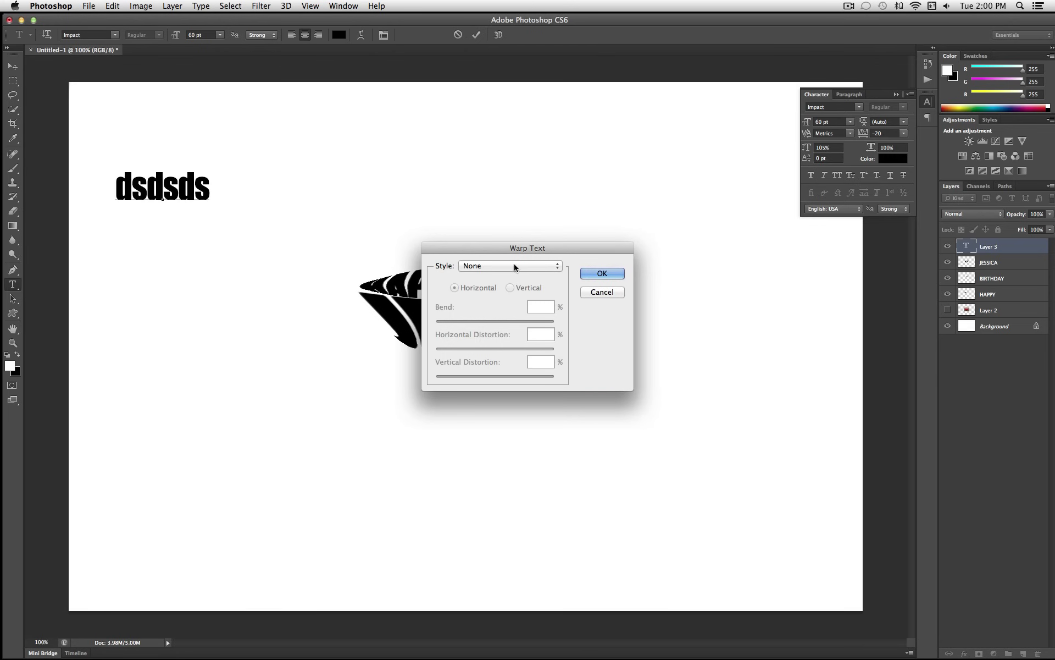
Step: Try the Arc, Arch and Bulge warp styles on the dsdsds text
left_click(513, 264)
left_click(506, 286)
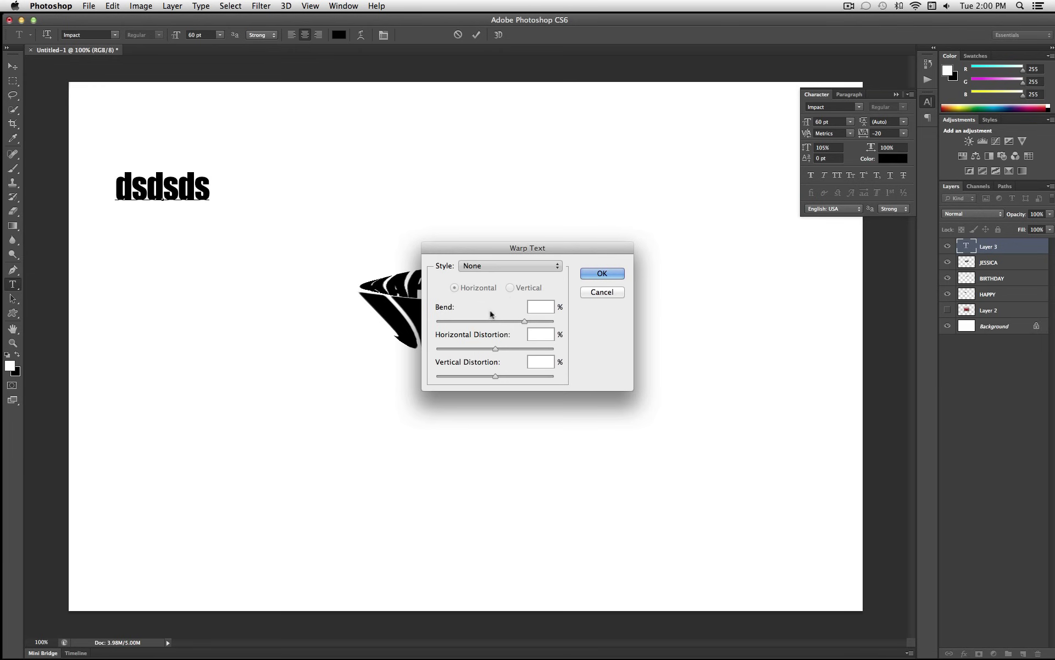
left_click(506, 321)
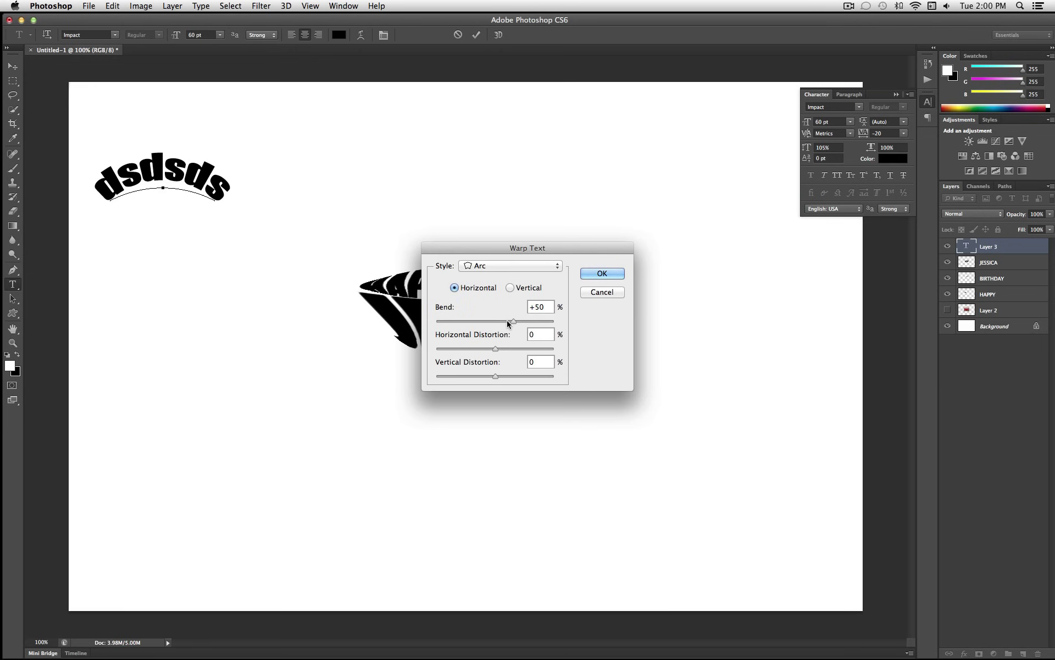
left_click_drag(507, 321, 530, 322)
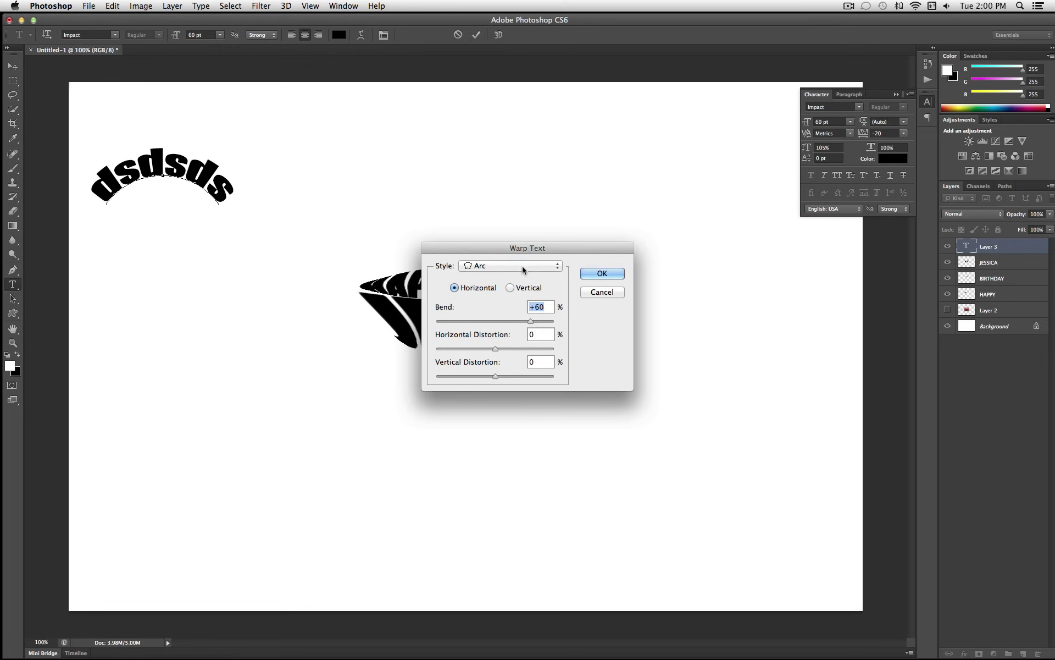
left_click(522, 266)
left_click(519, 306)
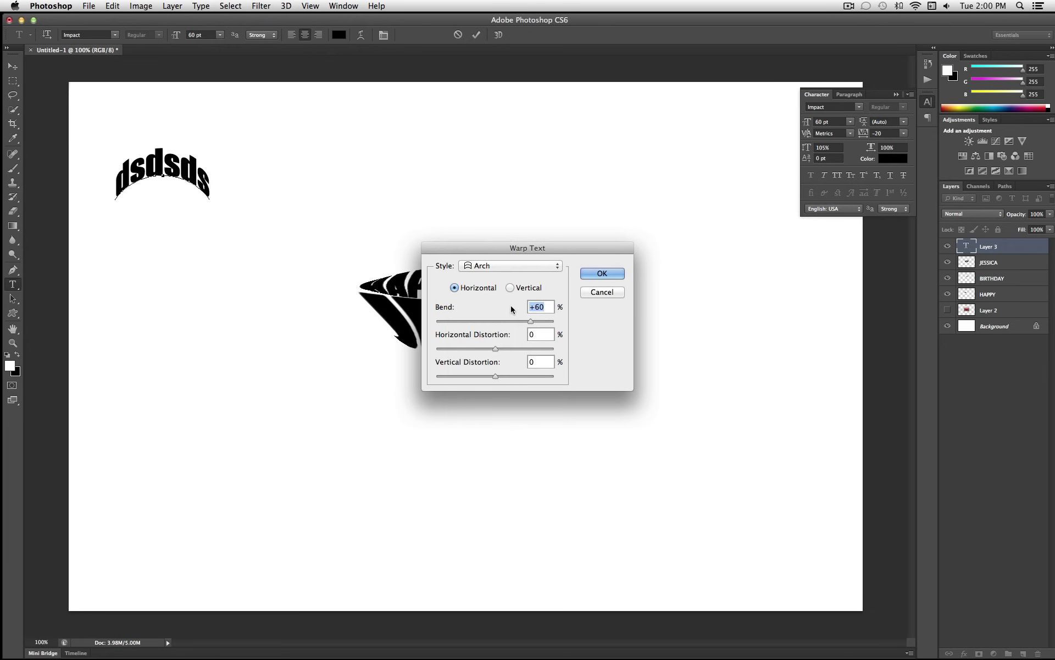
left_click(521, 268)
left_click(514, 275)
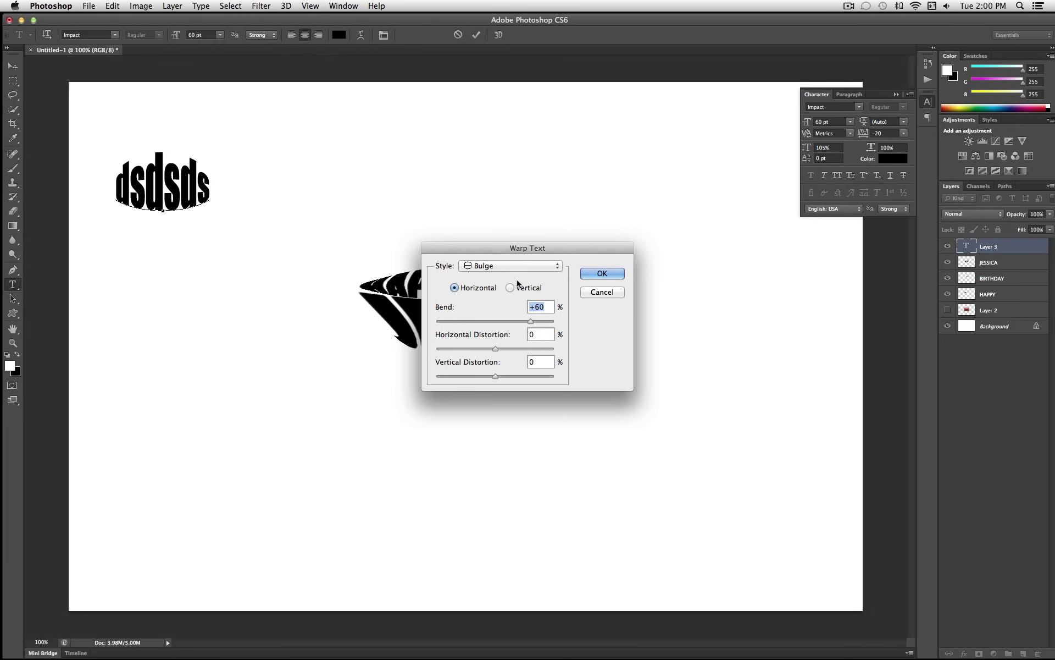
left_click_drag(530, 321, 531, 323)
Step: Apply a Flag warp with +85 bend to the dsdsds text
left_click(550, 266)
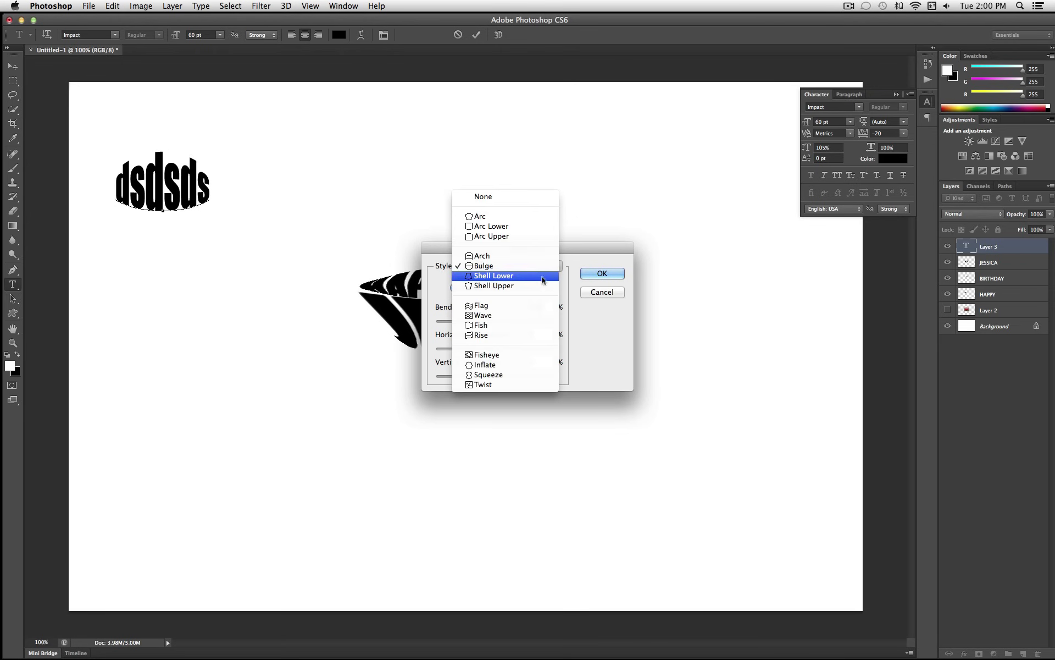
left_click(530, 305)
left_click_drag(536, 322, 546, 325)
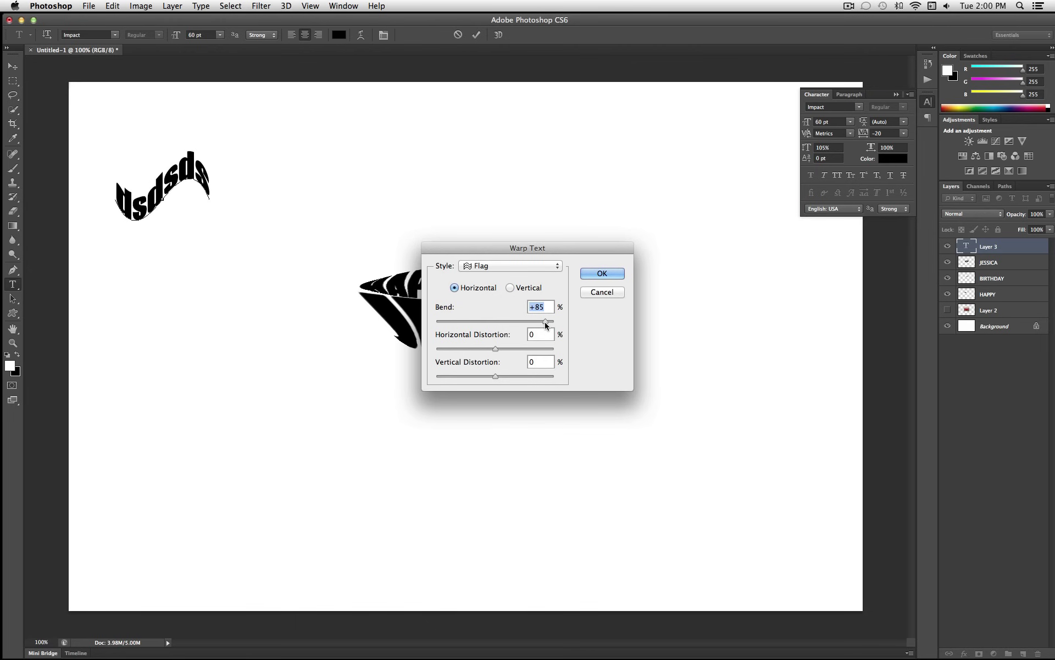
left_click(605, 275)
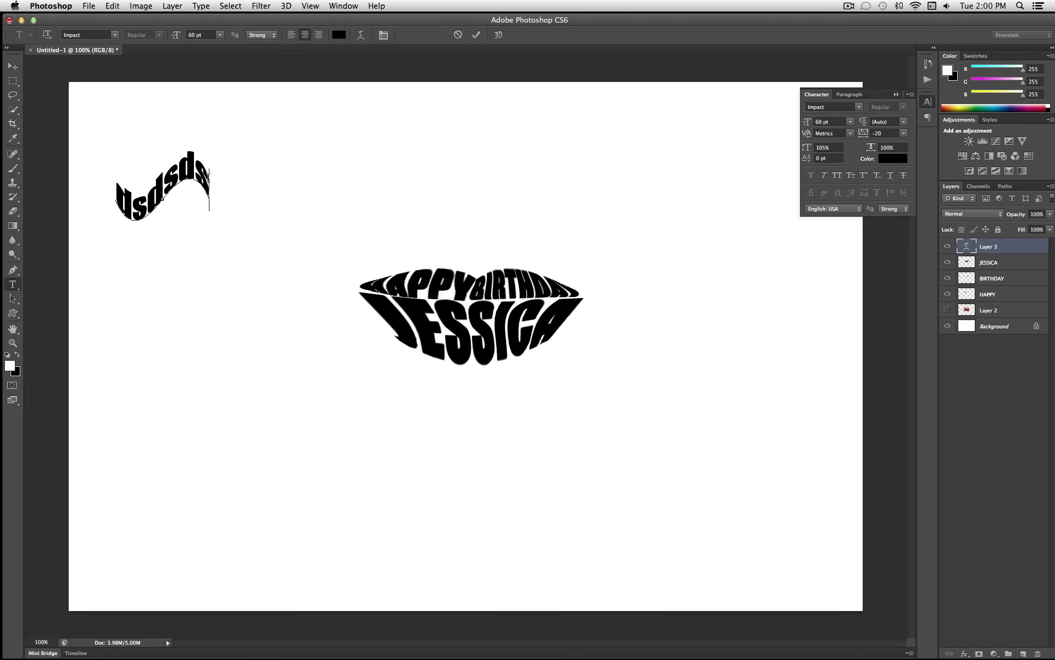
Step: Commit the dsdsds text layer and hide it
key("super+a")
key("super+Return")
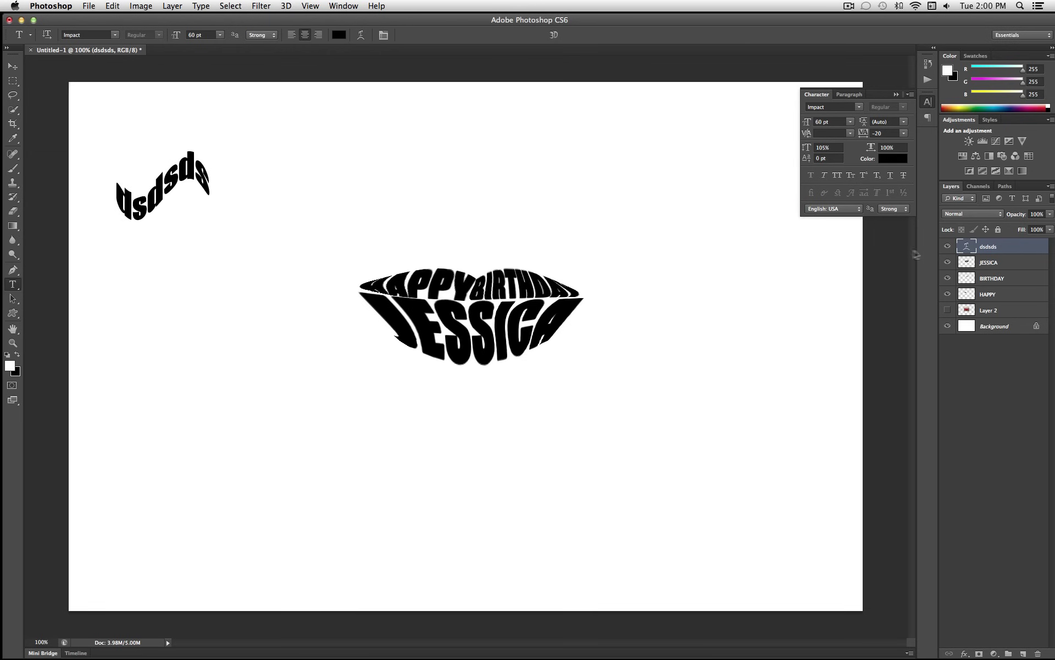
left_click(947, 247)
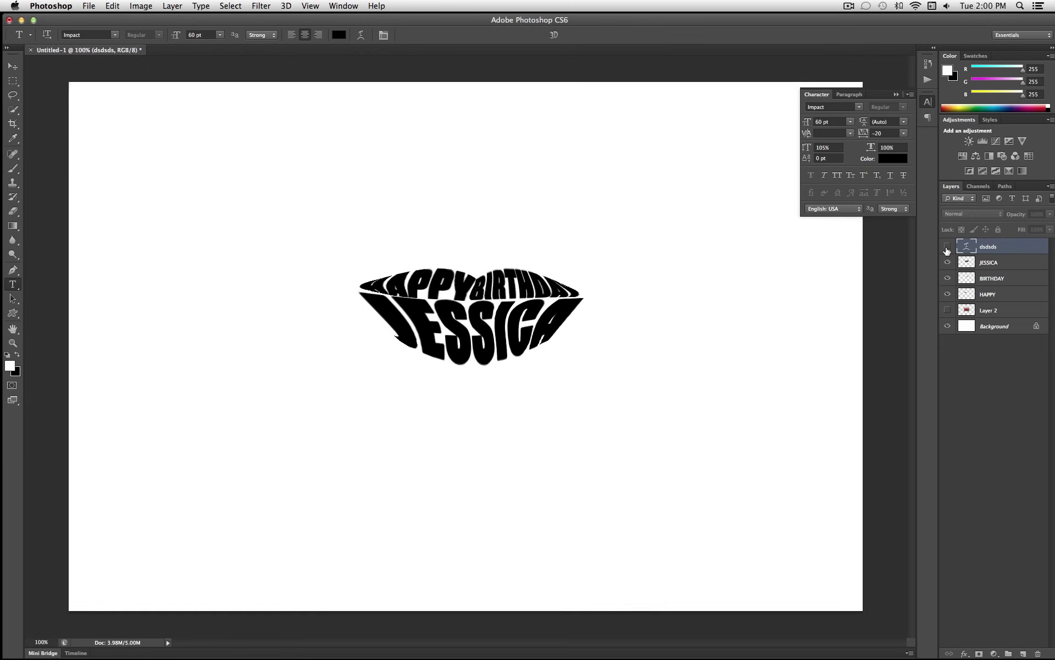